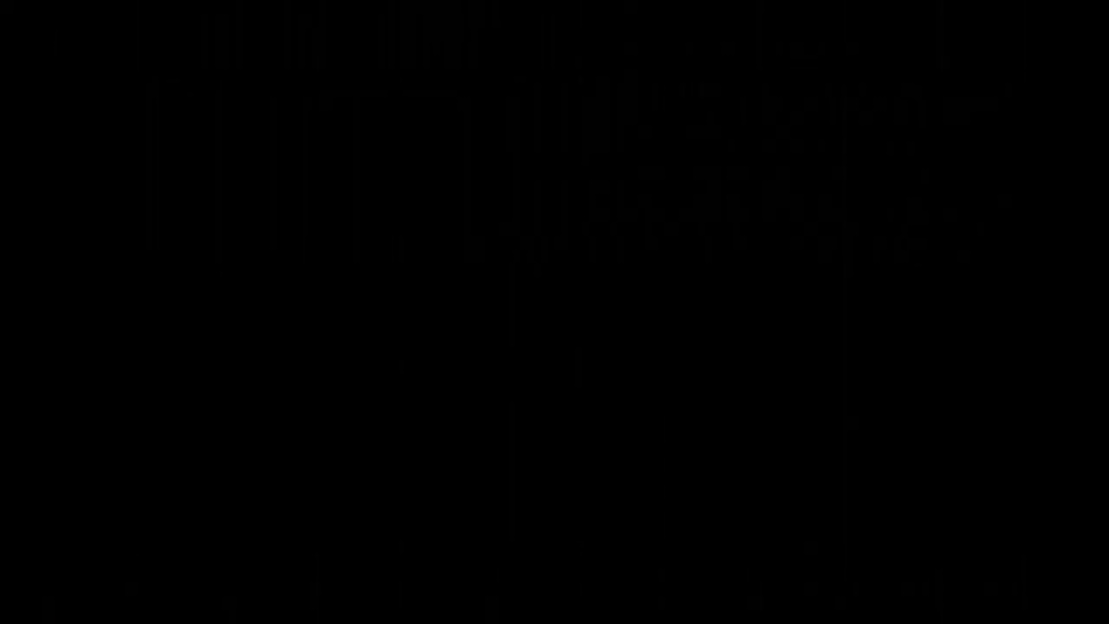
Step: Zoom in on the 90X50 ground floor plan drawing
scroll(377, 205, up, 3)
Step: Magic-wand select the top wall line and the stairwell walls, undoing a stray white-area pick
key(w)
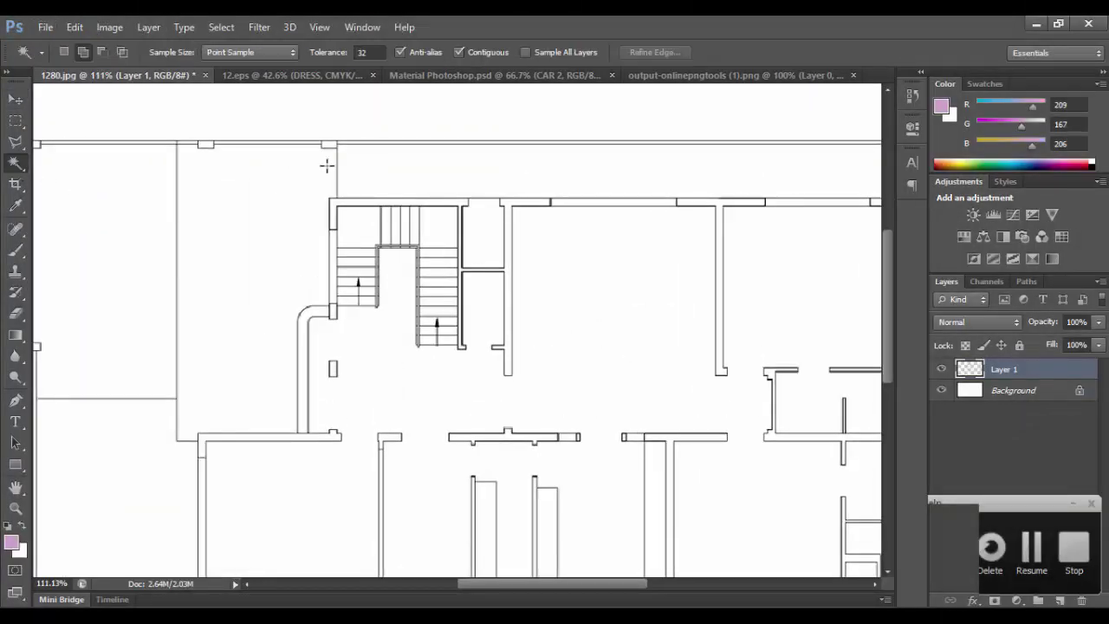
scroll(337, 129, up, 3)
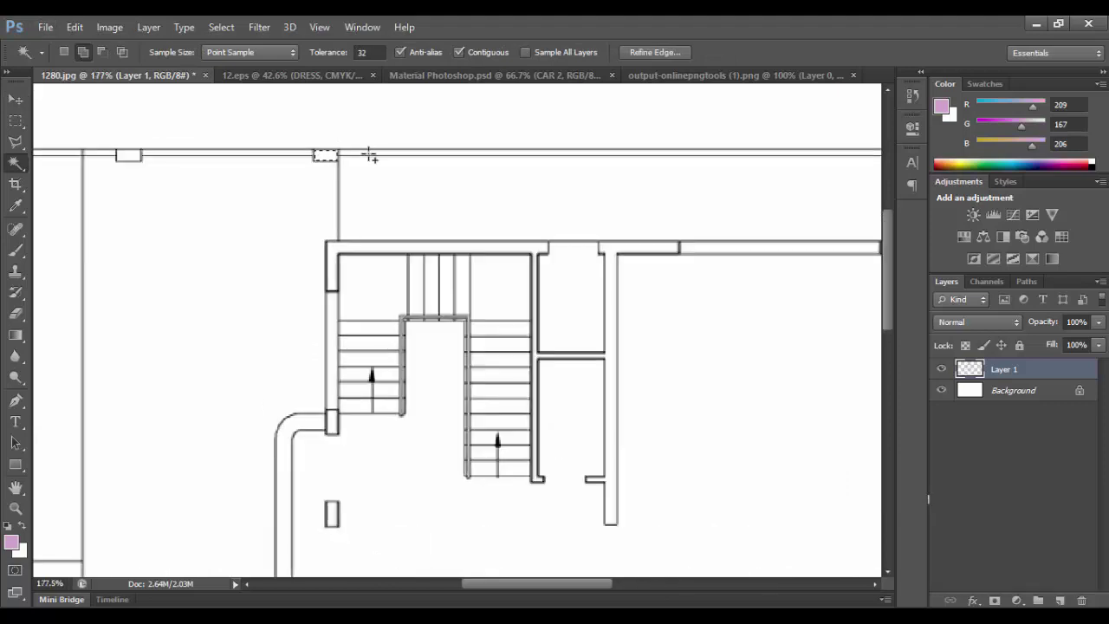
click(450, 188)
key(ctrl+z)
scroll(385, 160, up, 2)
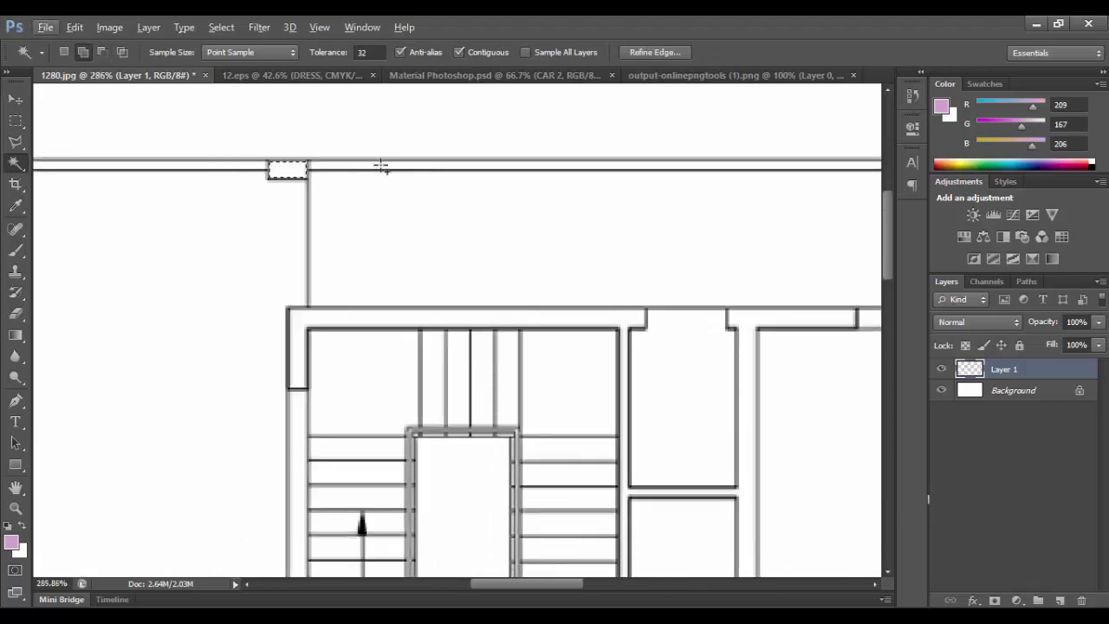
shift+click(381, 166)
scroll(493, 203, down, 2)
scroll(243, 186, up, 1)
scroll(204, 187, up, 1)
scroll(198, 186, up, 1)
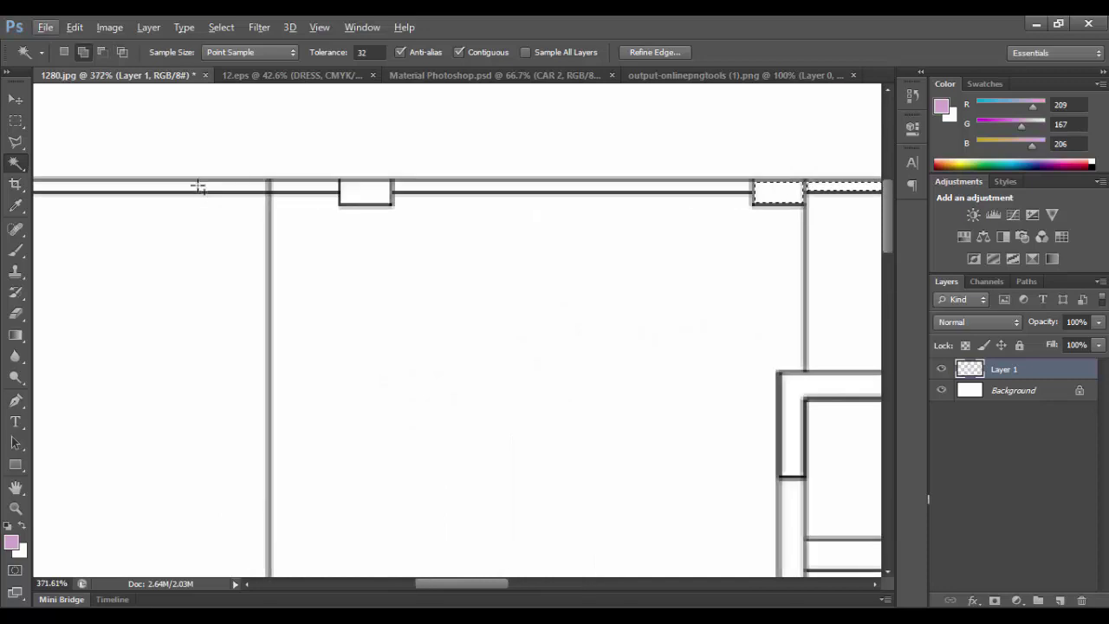
scroll(434, 196, down, 3)
scroll(440, 248, up, 1)
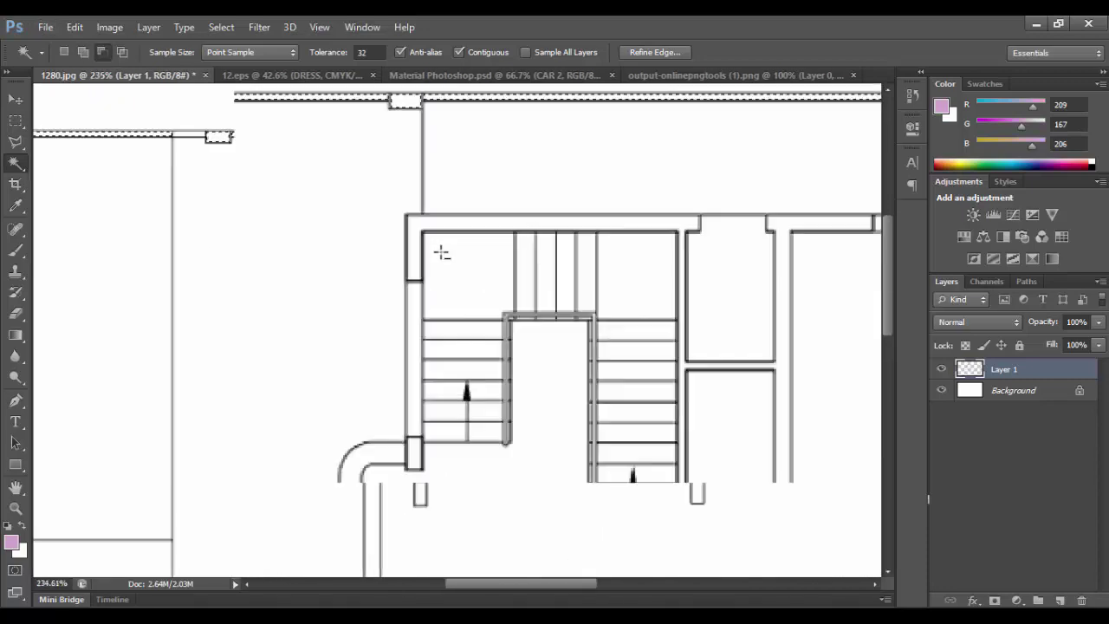
shift+click(433, 227)
Step: Add the lower horizontal, lower-right, small rectangle and right-hand walls to the selection
scroll(559, 260, up, 2)
scroll(391, 260, down, 2)
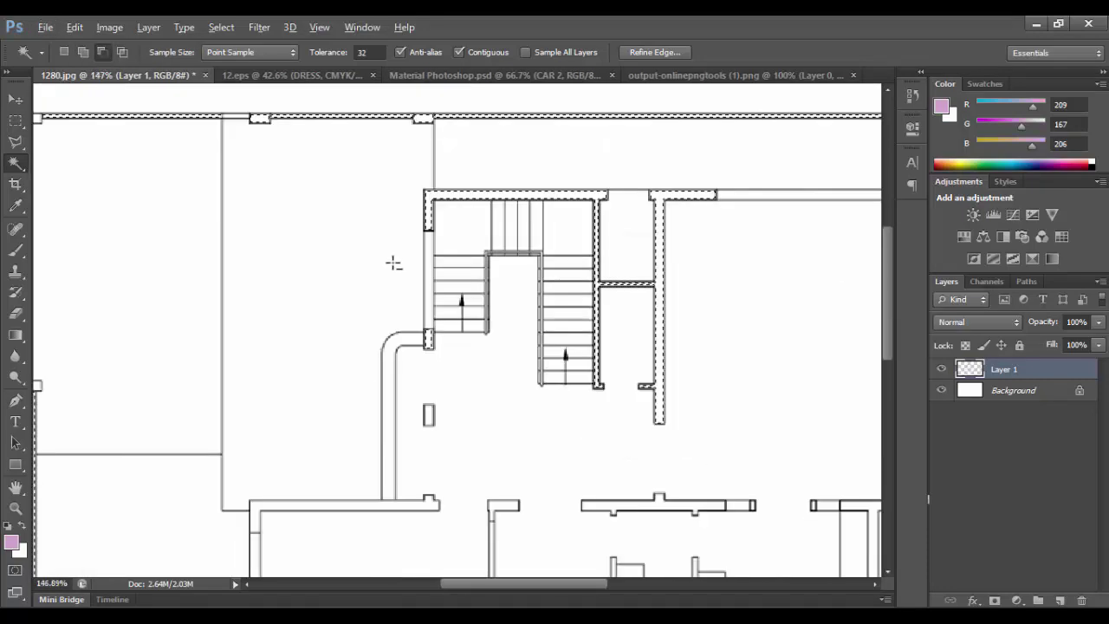
scroll(275, 460, up, 1)
scroll(275, 460, up, 1)
shift+click(293, 411)
scroll(404, 292, down, 3)
scroll(384, 466, up, 3)
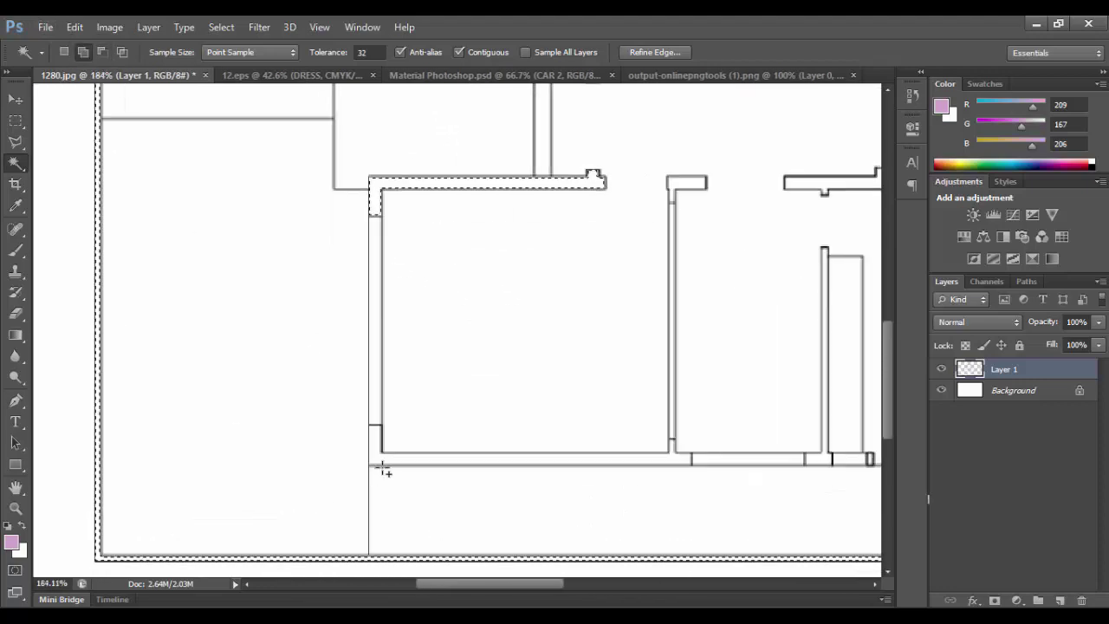
scroll(637, 471, up, 1)
scroll(637, 471, up, 3)
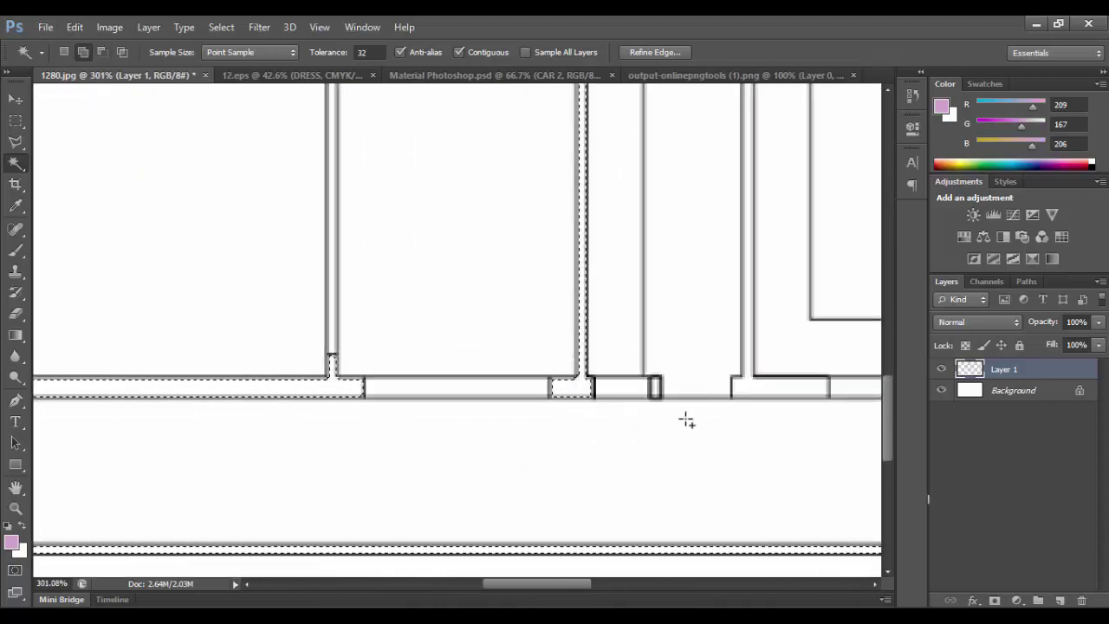
shift+click(741, 390)
scroll(660, 405, up, 1)
scroll(448, 448, down, 1)
scroll(542, 421, up, 2)
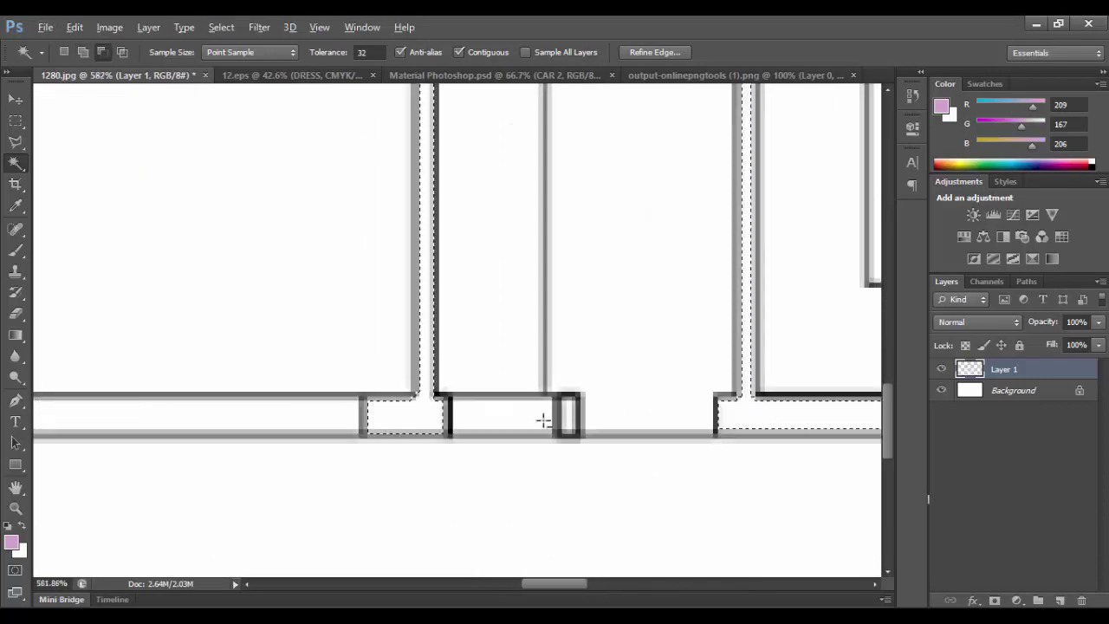
scroll(575, 450, up, 1)
shift+click(574, 447)
scroll(520, 440, down, 3)
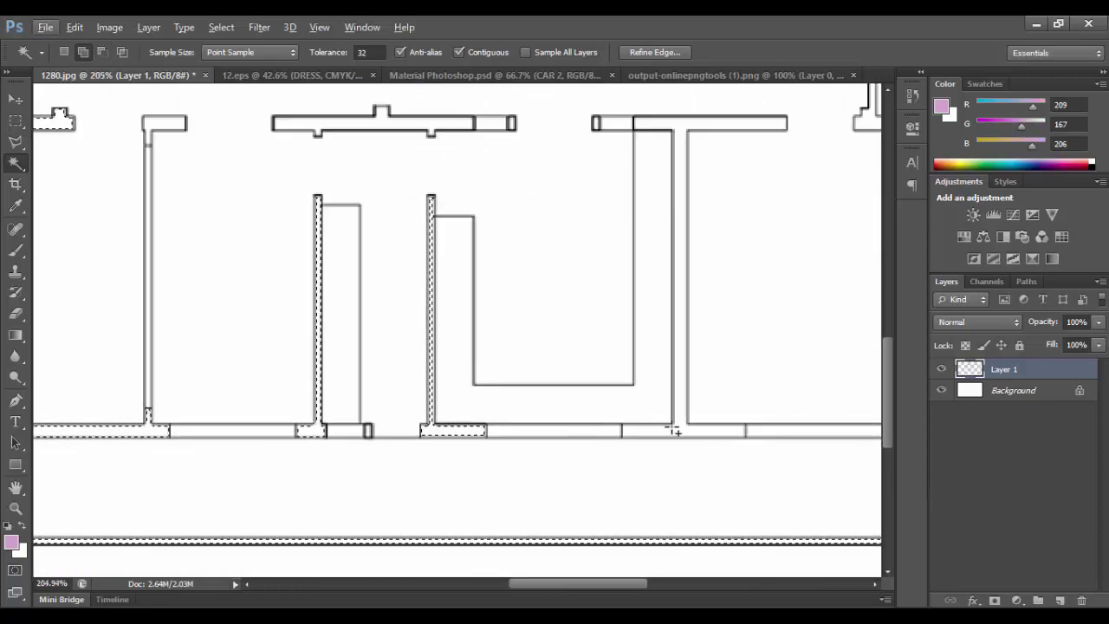
scroll(673, 428, down, 1)
scroll(711, 430, up, 1)
shift+click(710, 430)
scroll(777, 268, down, 1)
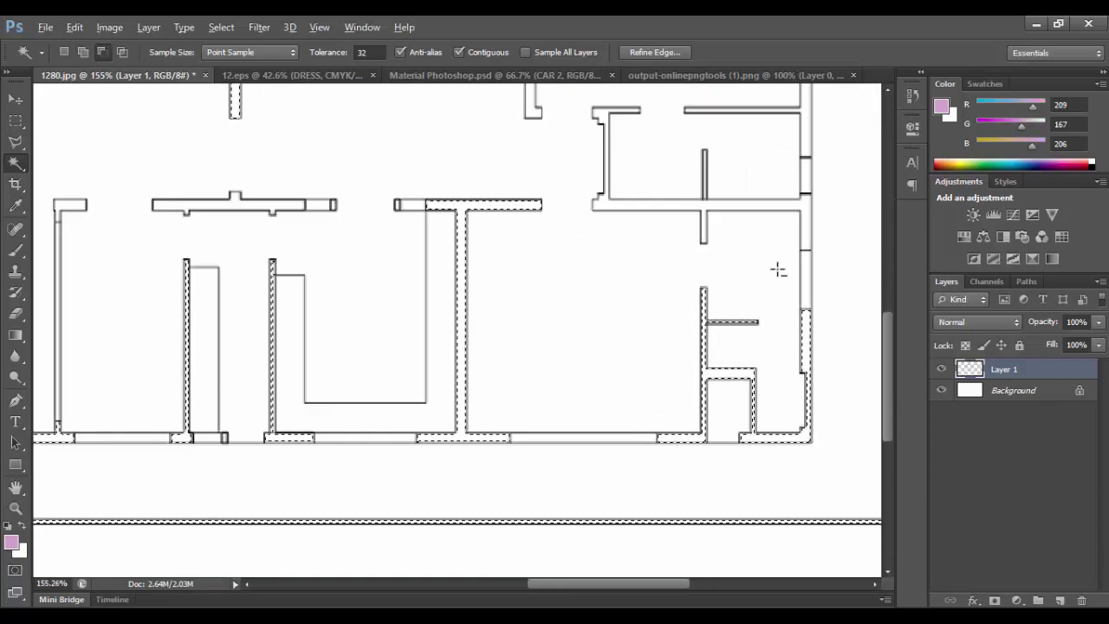
scroll(636, 222, up, 2)
scroll(210, 252, up, 1)
scroll(265, 262, up, 1)
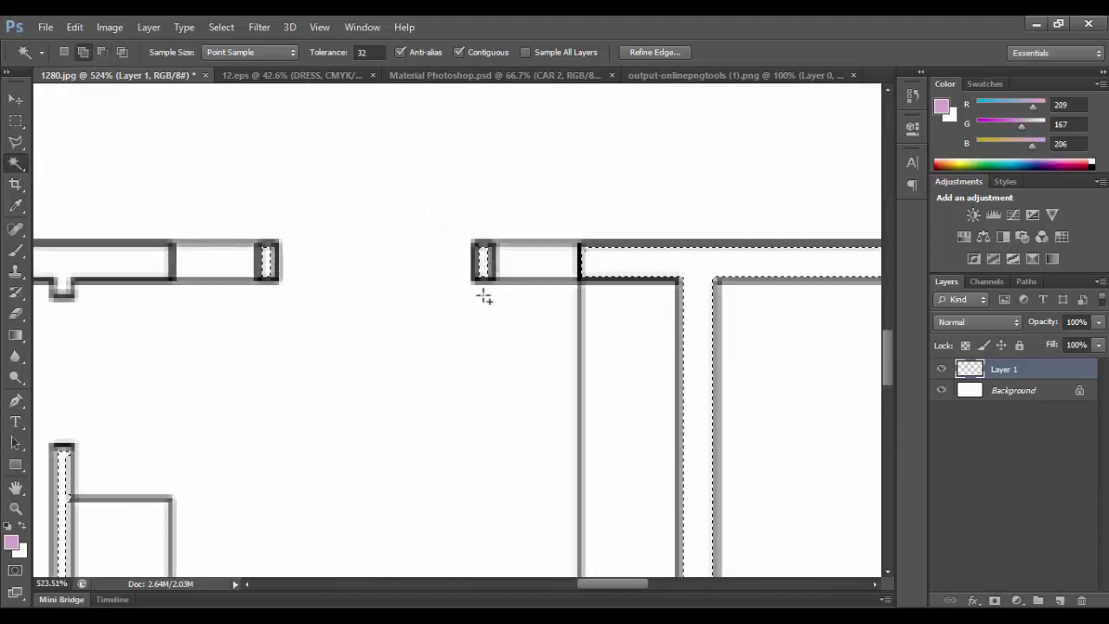
scroll(483, 296, down, 3)
scroll(456, 354, up, 2)
scroll(505, 268, down, 1)
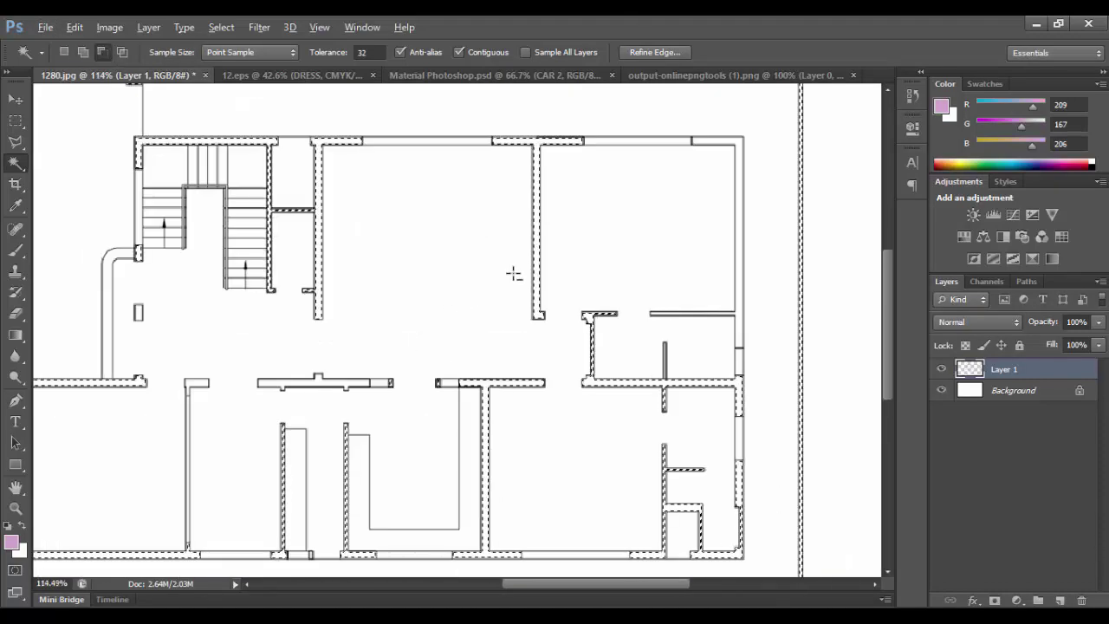
scroll(721, 142, up, 2)
scroll(658, 248, down, 3)
scroll(520, 403, up, 1)
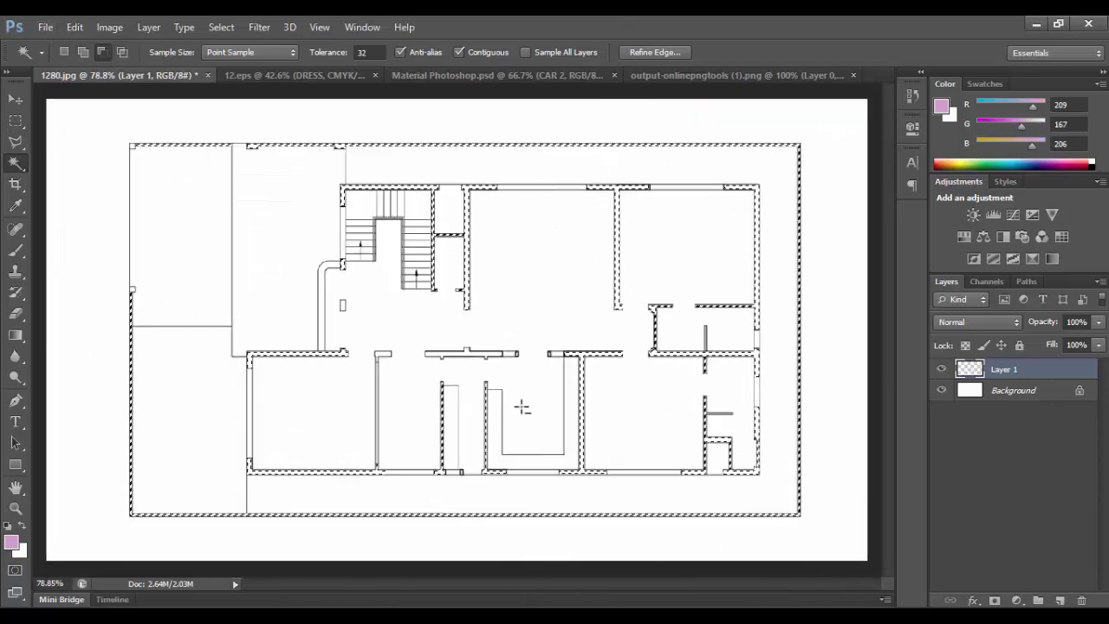
scroll(520, 252, up, 1)
scroll(454, 392, down, 1)
scroll(453, 392, up, 2)
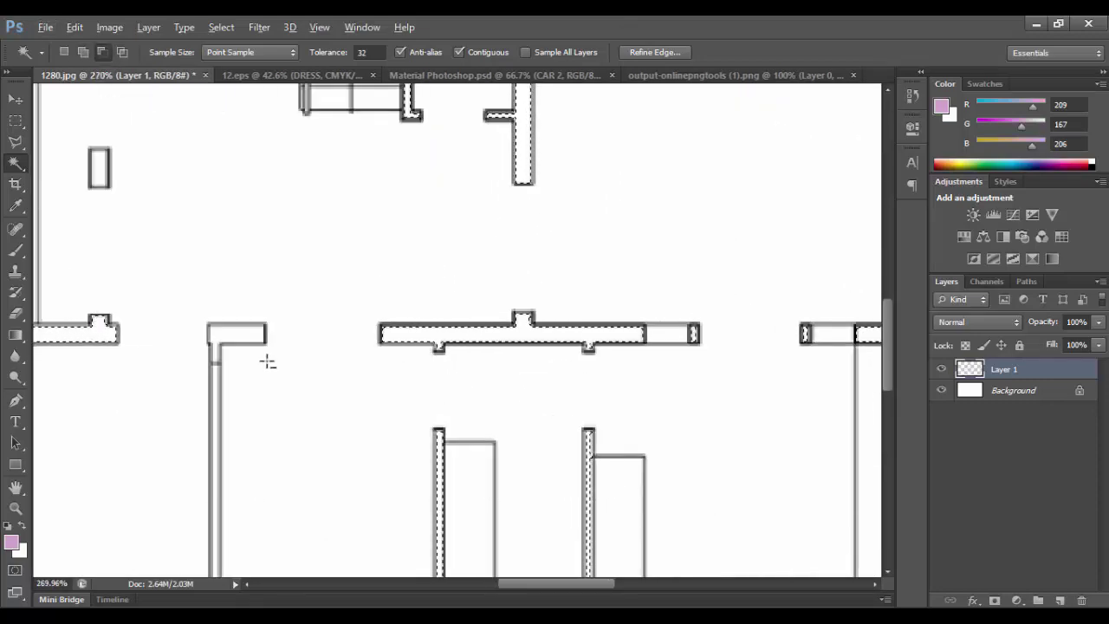
scroll(354, 352, up, 1)
scroll(384, 338, down, 2)
scroll(512, 309, down, 1)
scroll(483, 425, down, 1)
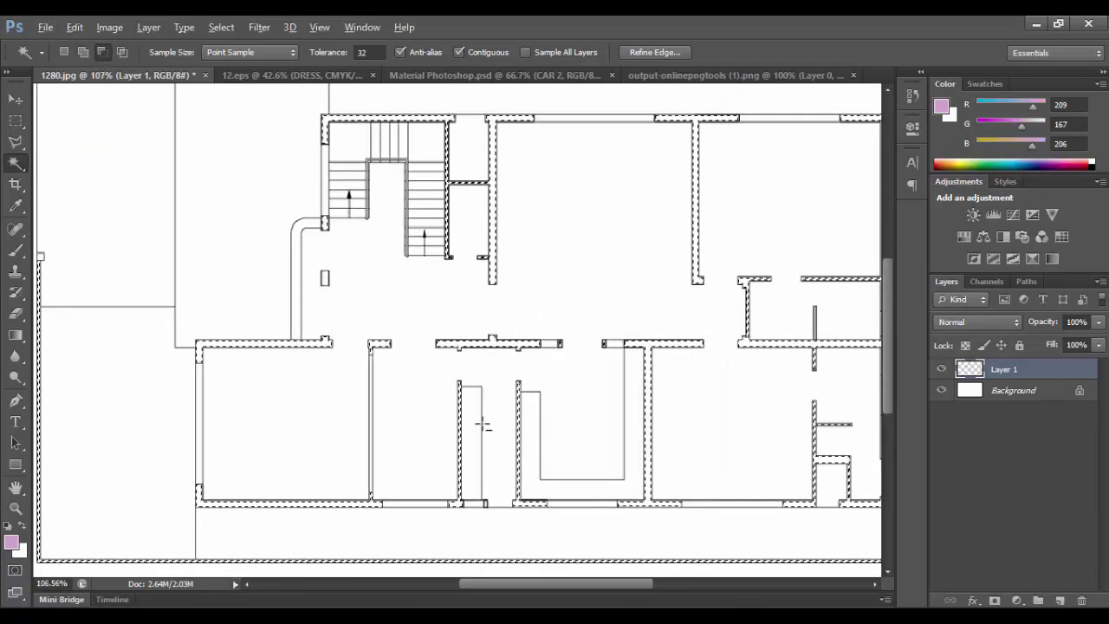
scroll(483, 425, down, 1)
scroll(112, 289, up, 3)
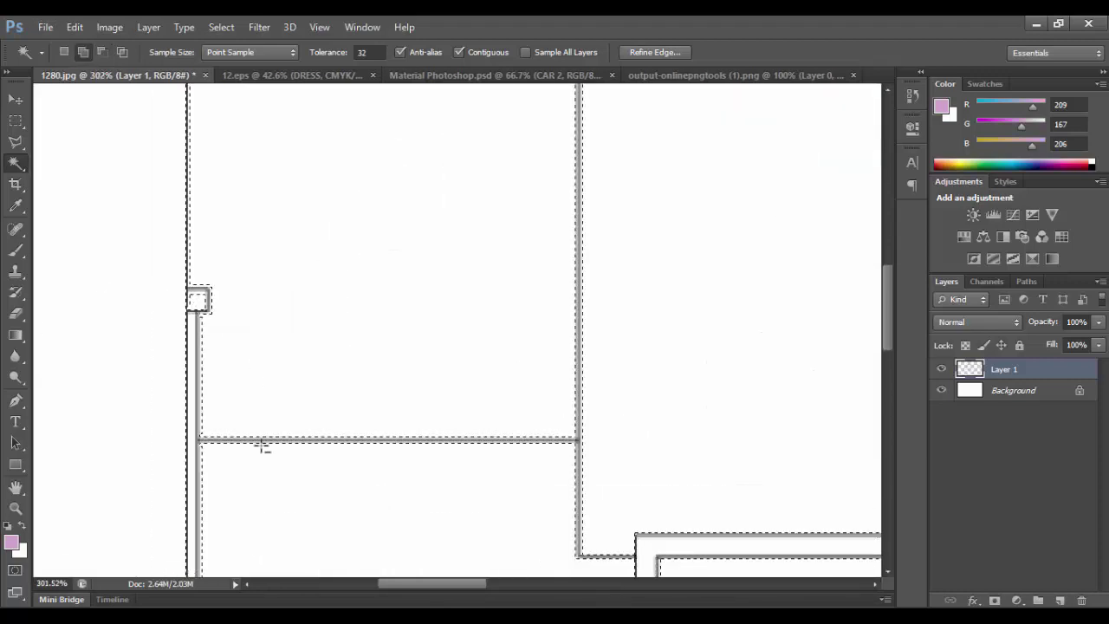
scroll(206, 304, up, 1)
scroll(240, 448, down, 2)
scroll(231, 190, down, 1)
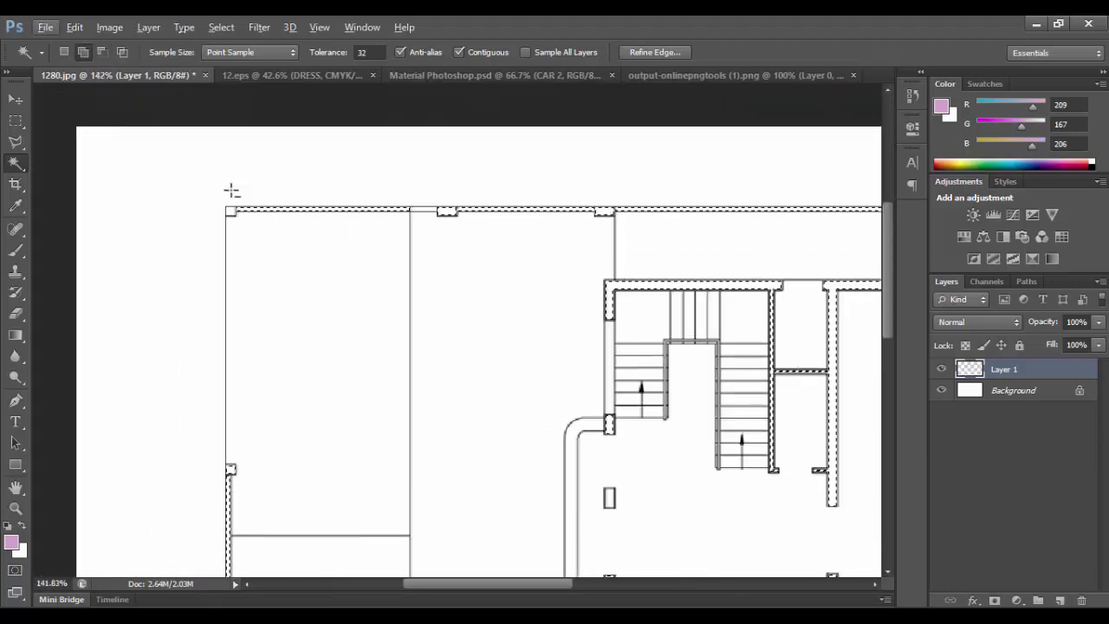
scroll(232, 191, up, 2)
scroll(186, 213, down, 1)
scroll(186, 213, down, 2)
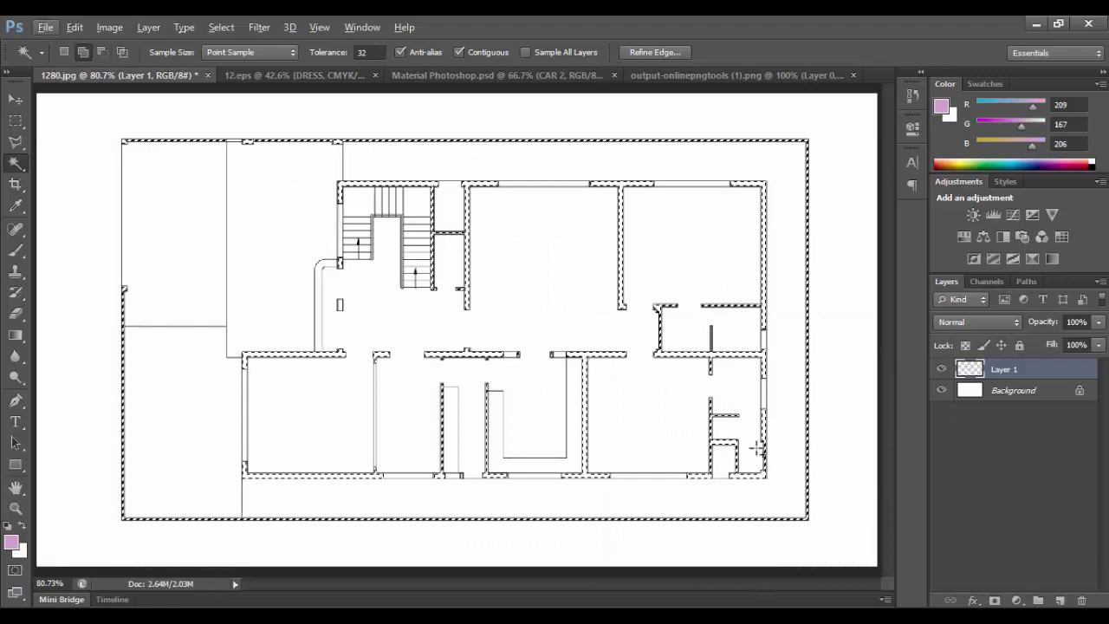
Step: Fill the selected walls with a near-black Solid Color fill layer
click(1016, 600)
click(979, 252)
click(713, 260)
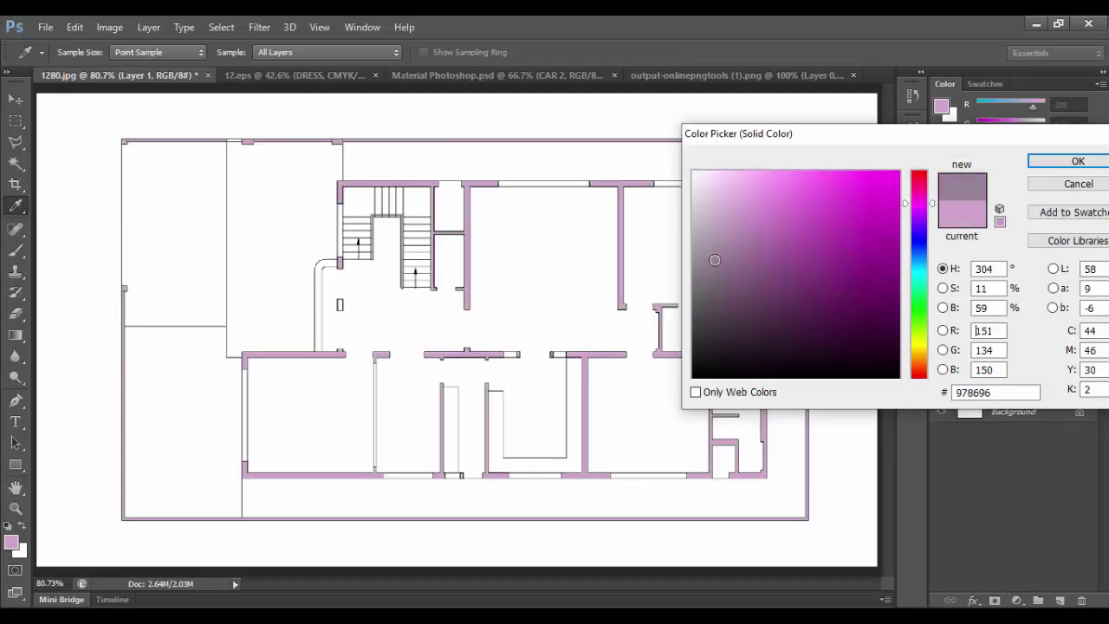
drag(713, 260, 709, 355)
click(1033, 168)
Step: Magic-wand select the window openings on the top, bottom and side walls
key(w)
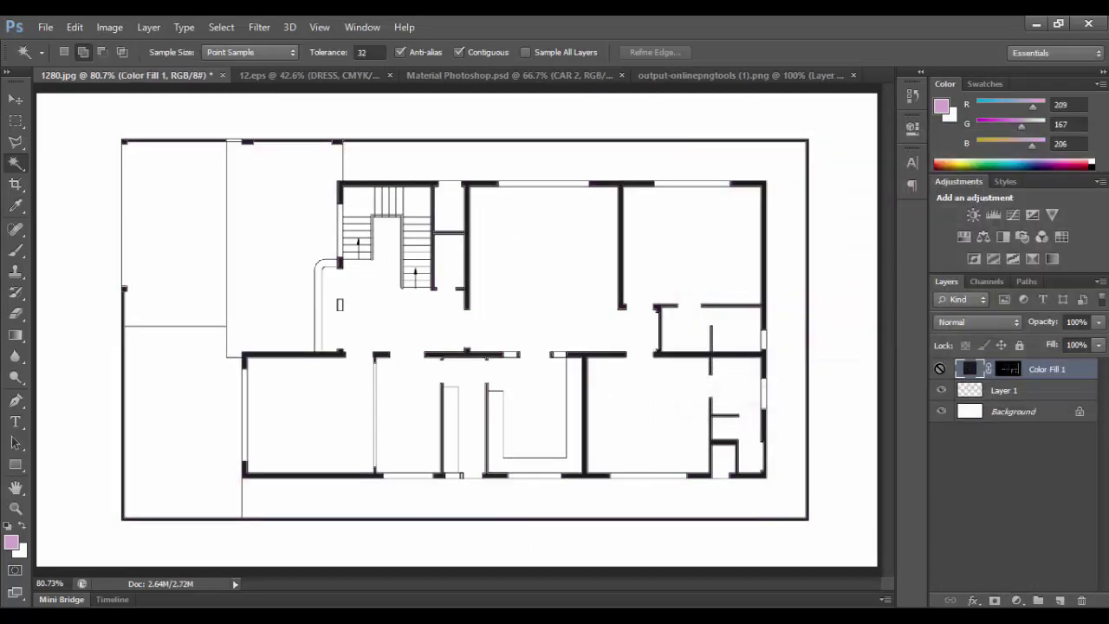
scroll(564, 157, up, 4)
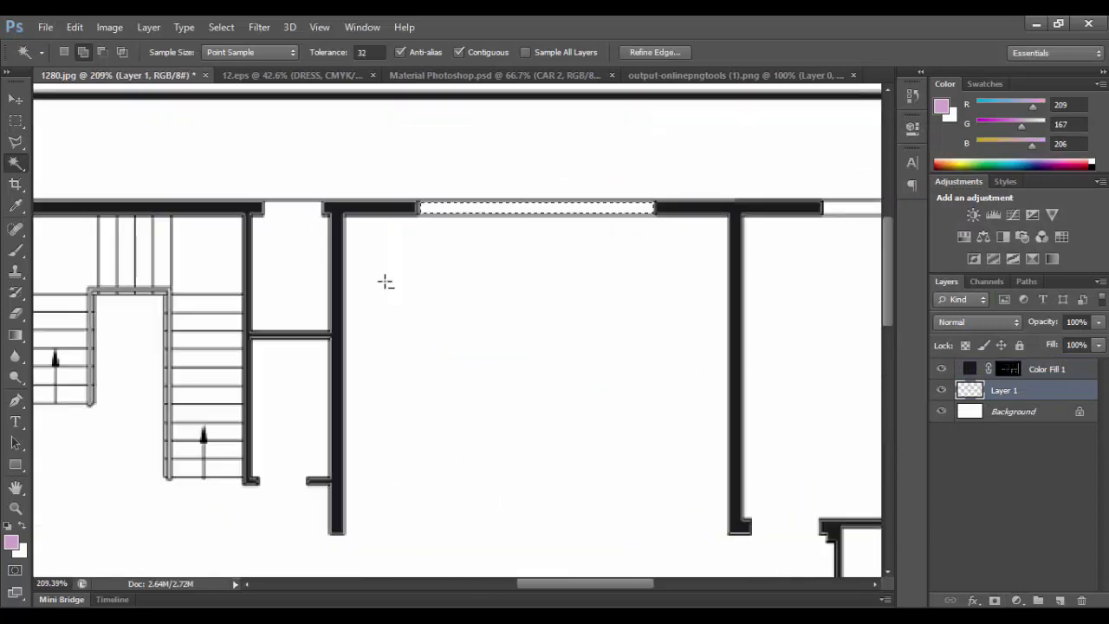
scroll(386, 282, down, 4)
scroll(616, 257, up, 4)
click(616, 251)
scroll(450, 202, down, 4)
scroll(655, 448, up, 3)
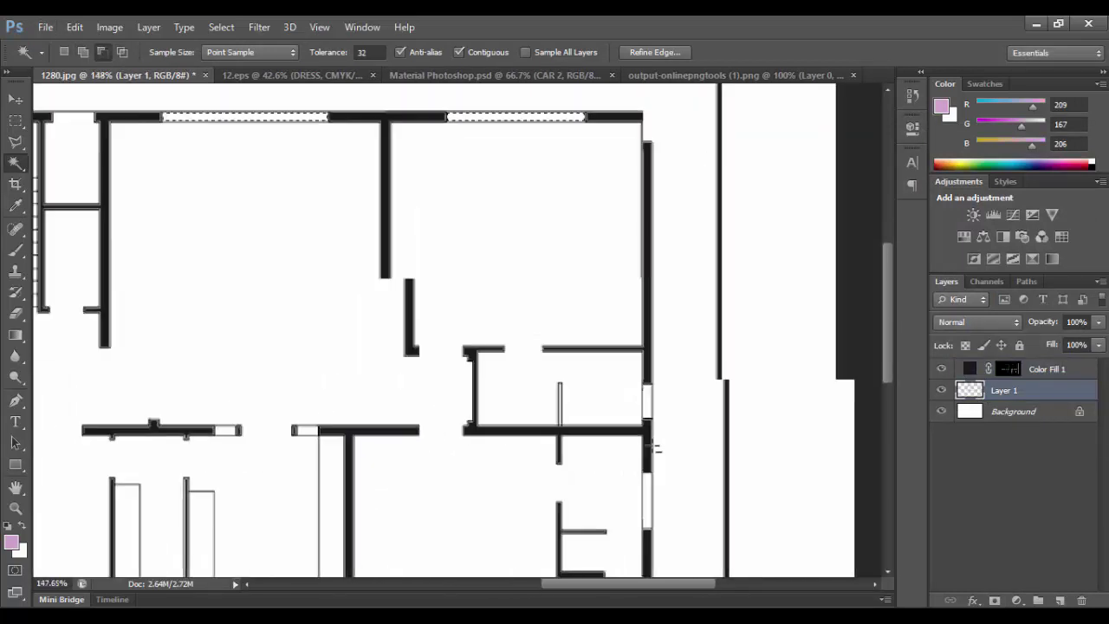
scroll(655, 447, up, 1)
click(645, 508)
scroll(584, 335, down, 2)
scroll(584, 335, down, 2)
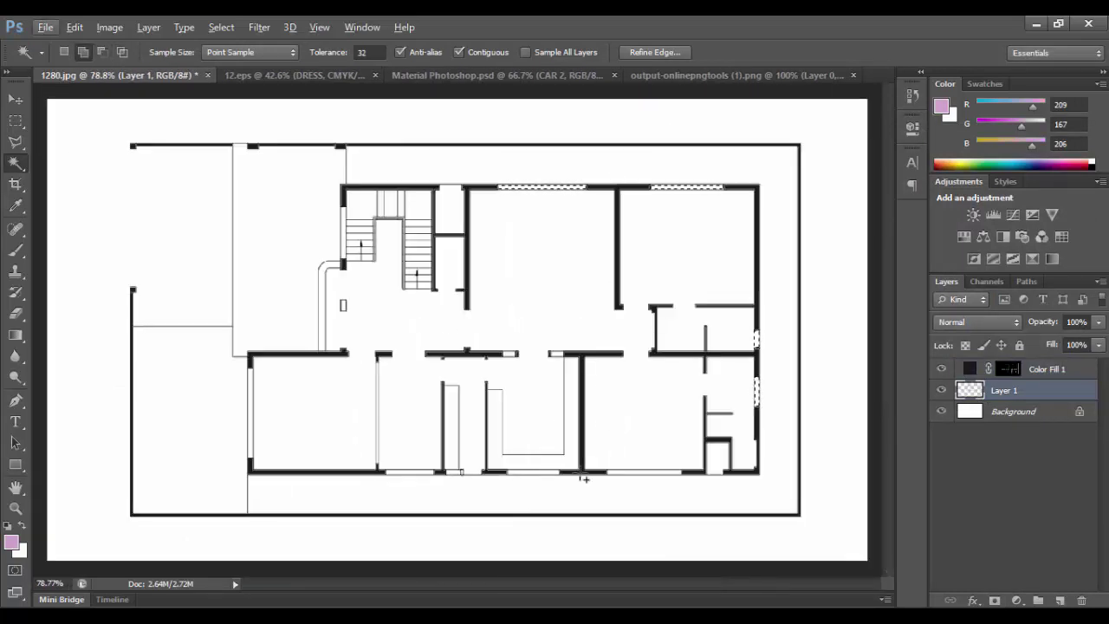
scroll(629, 460, up, 2)
scroll(541, 448, up, 2)
click(364, 429)
scroll(347, 442, down, 2)
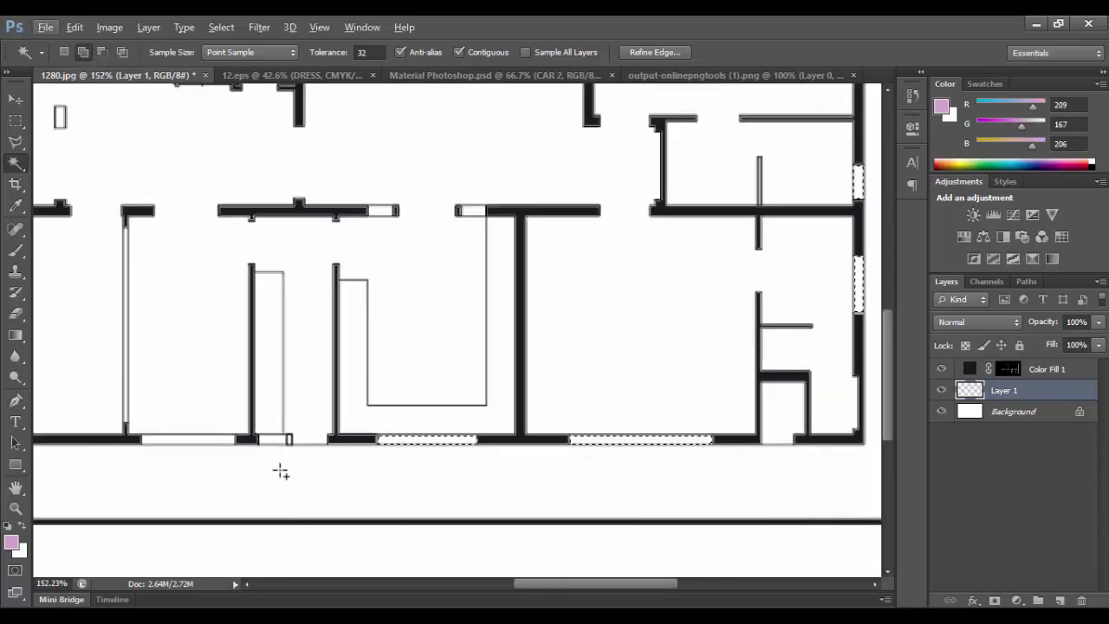
scroll(305, 429, up, 3)
scroll(575, 474, down, 2)
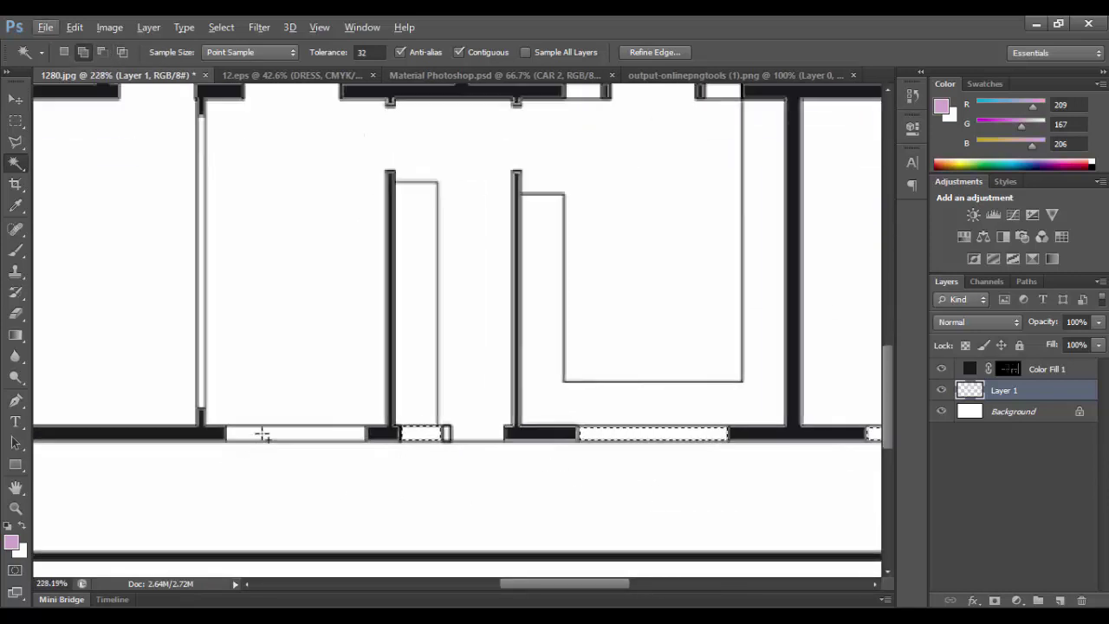
scroll(547, 465, down, 2)
scroll(211, 364, up, 2)
click(210, 364)
scroll(299, 505, down, 2)
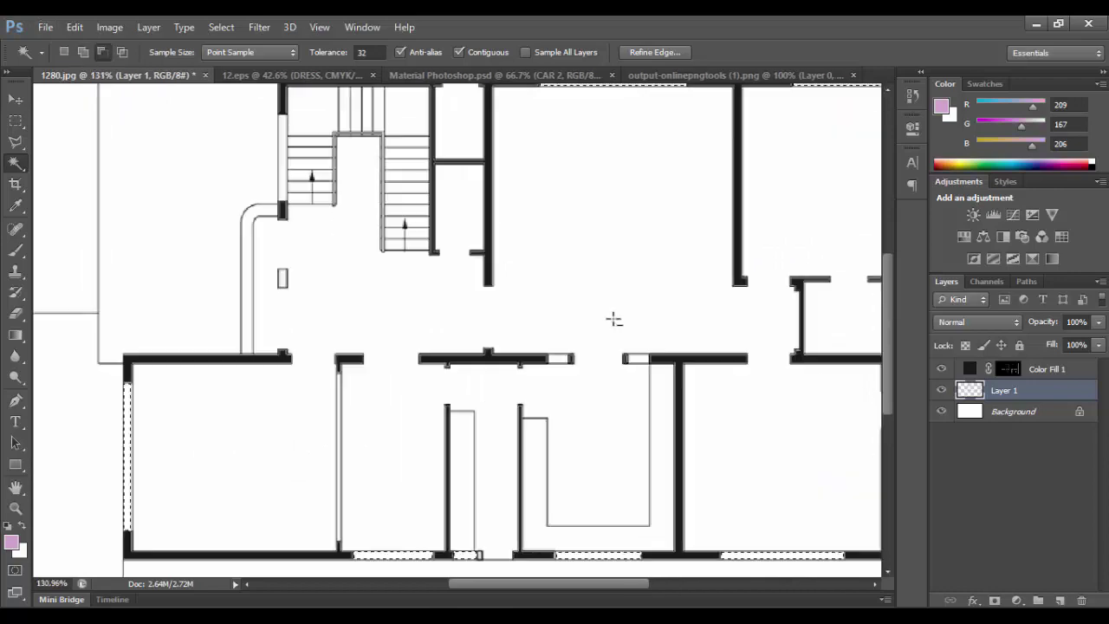
scroll(560, 374, up, 2)
scroll(445, 435, down, 2)
scroll(317, 259, up, 2)
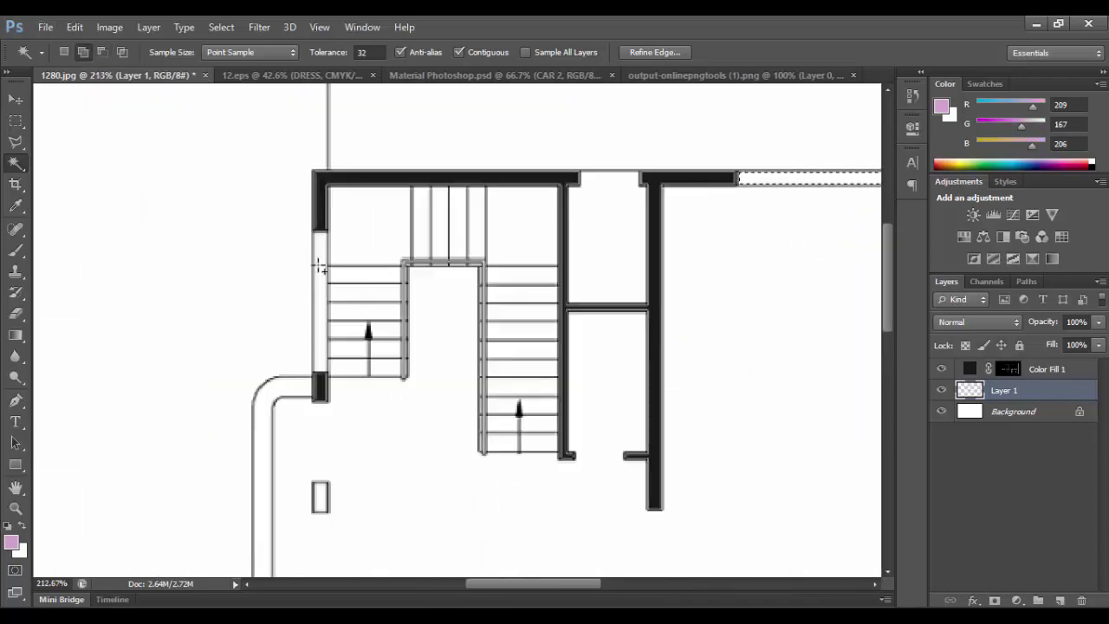
scroll(280, 278, down, 2)
scroll(571, 299, down, 1)
Step: Fill the selected windows with a cyan Solid Color fill layer
click(1017, 600)
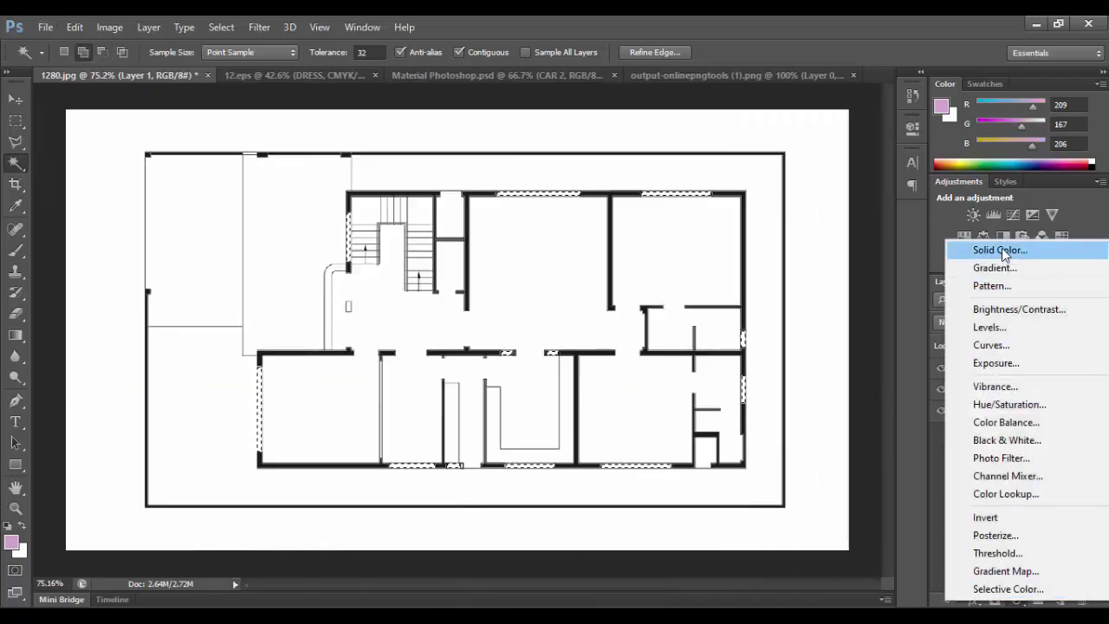
click(1001, 247)
mouse_move(918, 259)
mouse_down()
mouse_move(861, 259)
mouse_move(918, 275)
mouse_up()
click(1077, 161)
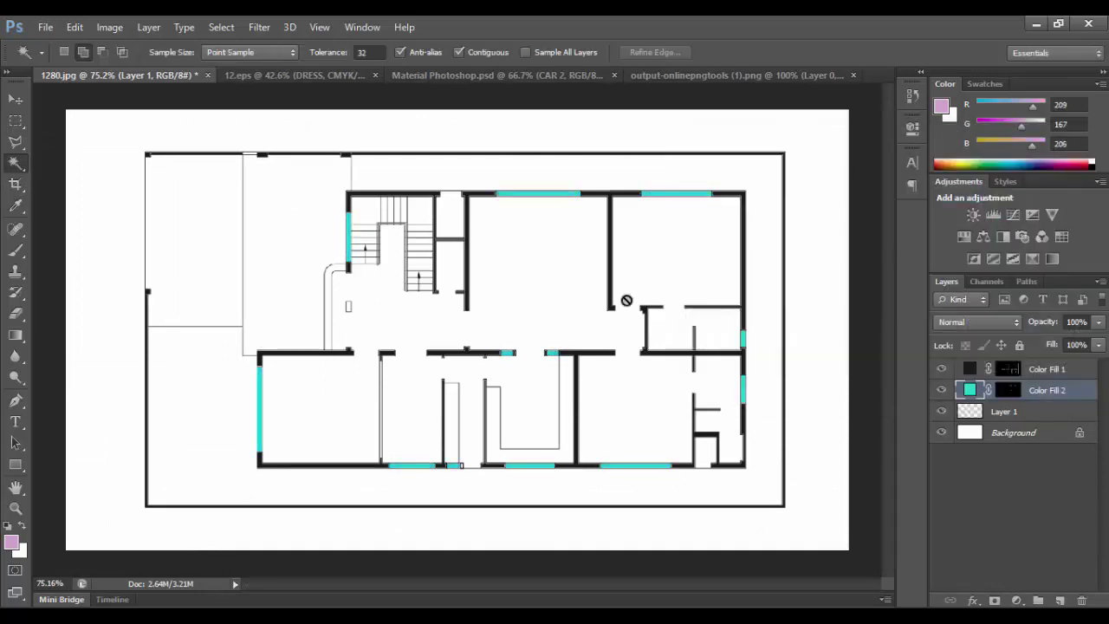
click(996, 415)
Step: Select the curved wall beside the stairs and give it an olive Solid Color fill
scroll(317, 290, up, 3)
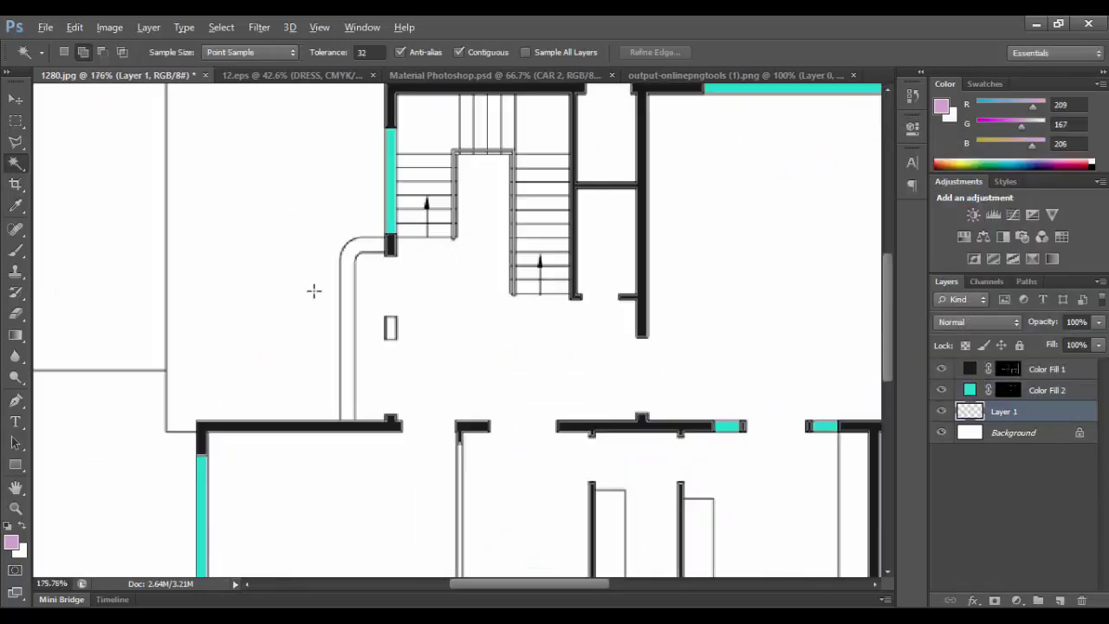
click(346, 287)
scroll(346, 287, down, 2)
scroll(485, 347, down, 1)
click(1016, 601)
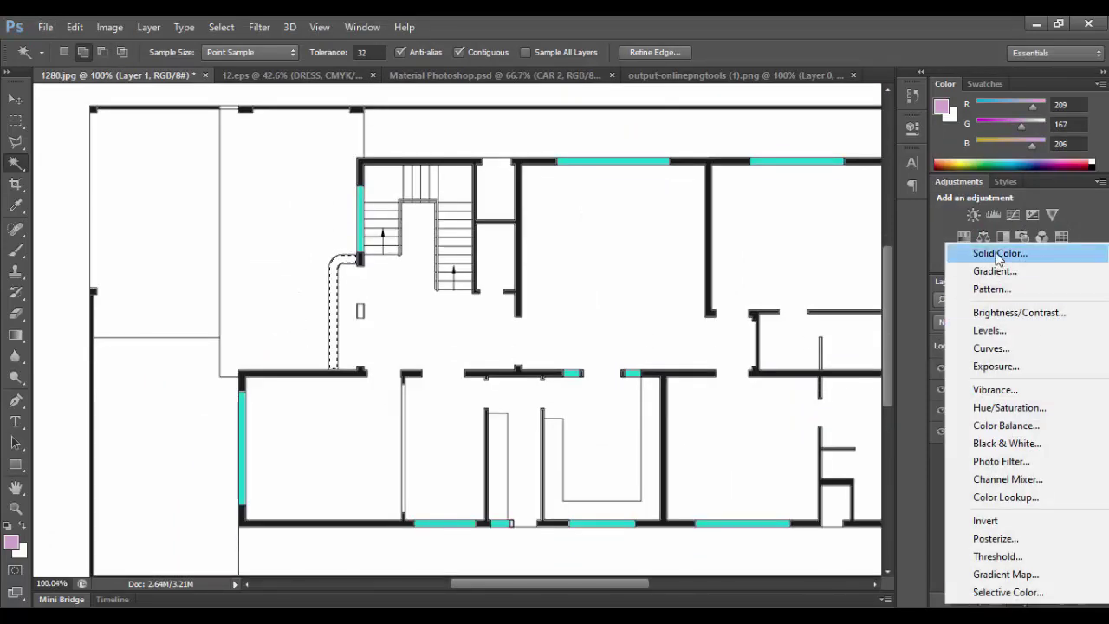
click(979, 251)
click(910, 348)
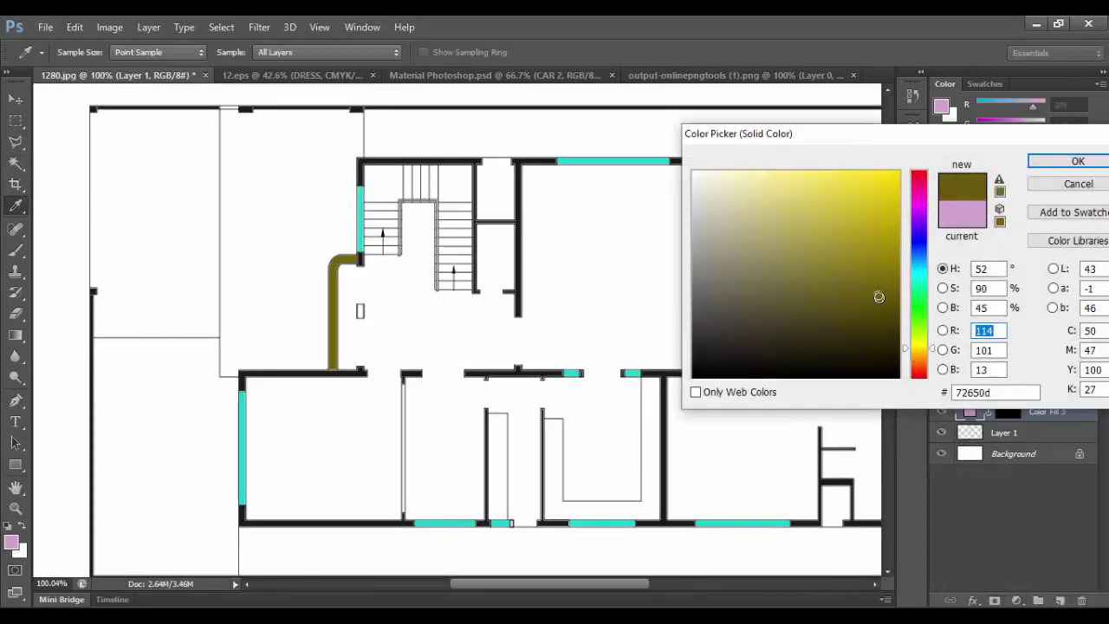
click(1075, 161)
click(1003, 432)
Step: Fill the selected counters with a brown Solid Color fill layer
scroll(539, 479, up, 1)
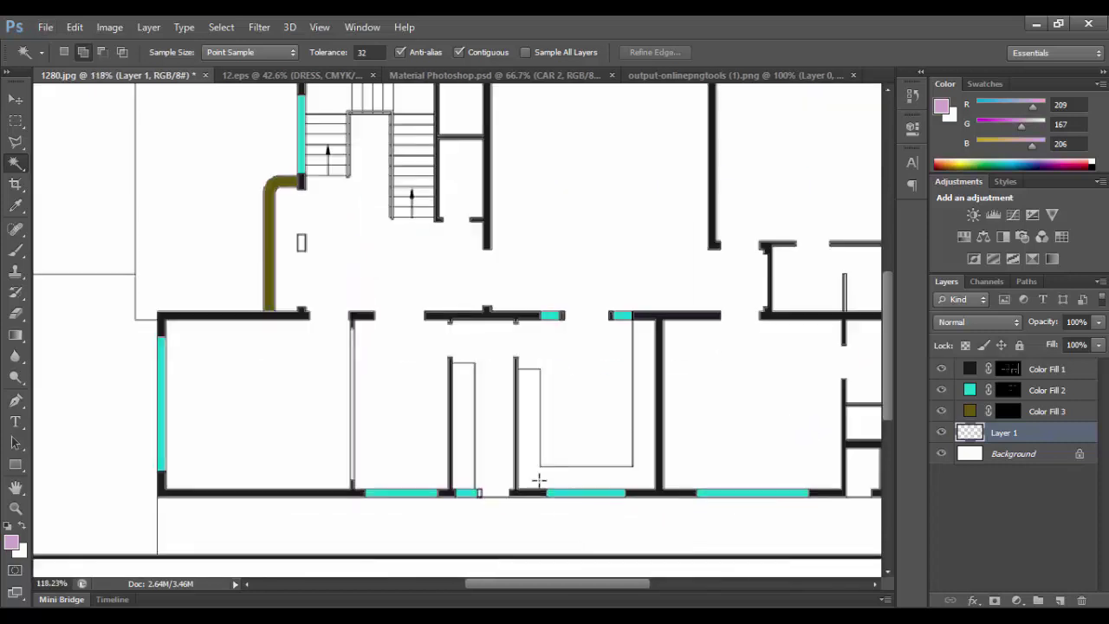
click(1016, 600)
click(996, 242)
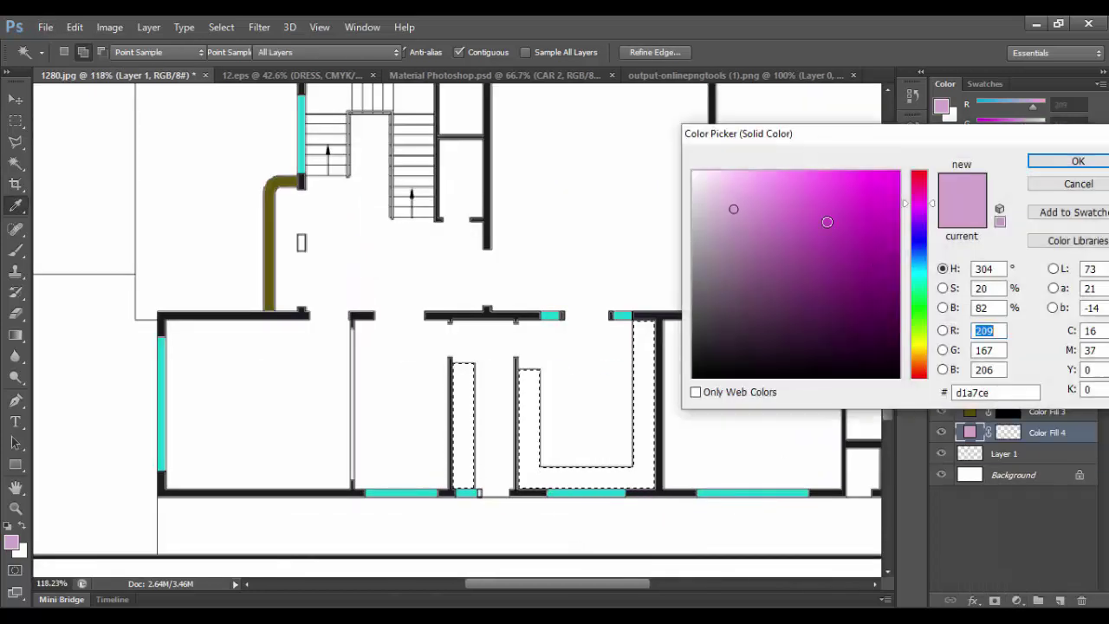
drag(918, 202, 918, 349)
mouse_move(830, 270)
mouse_down()
mouse_move(837, 227)
mouse_move(828, 259)
mouse_up()
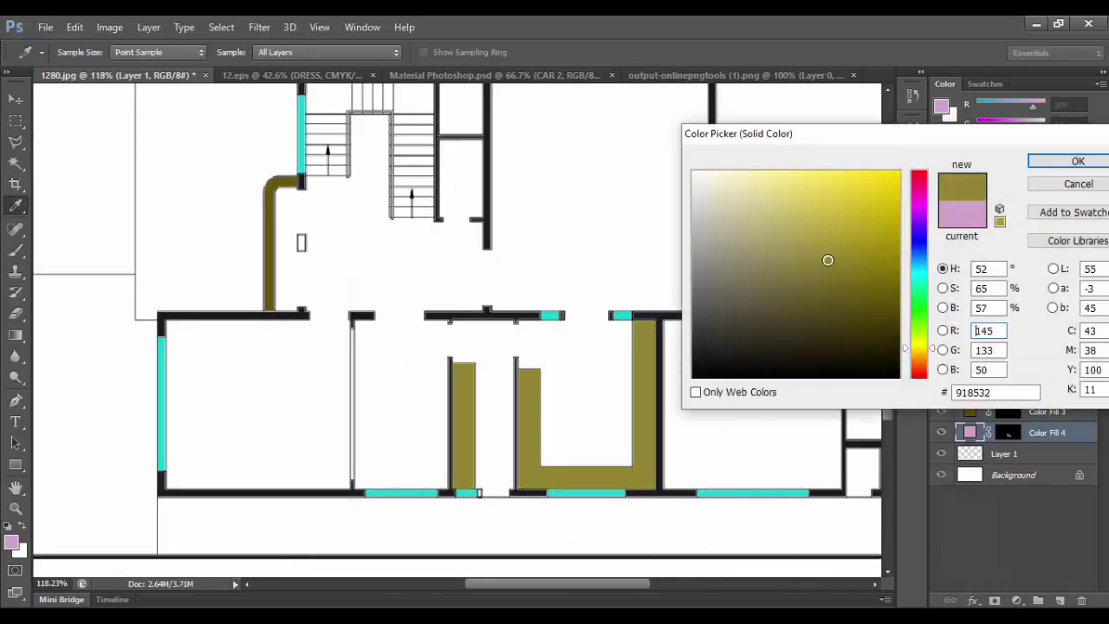
click(821, 291)
drag(912, 345, 910, 357)
drag(876, 282, 886, 255)
click(1077, 161)
Step: Magic-wand select the upper, lower-right and remaining staircase steps
key(w)
scroll(656, 494, down, 3)
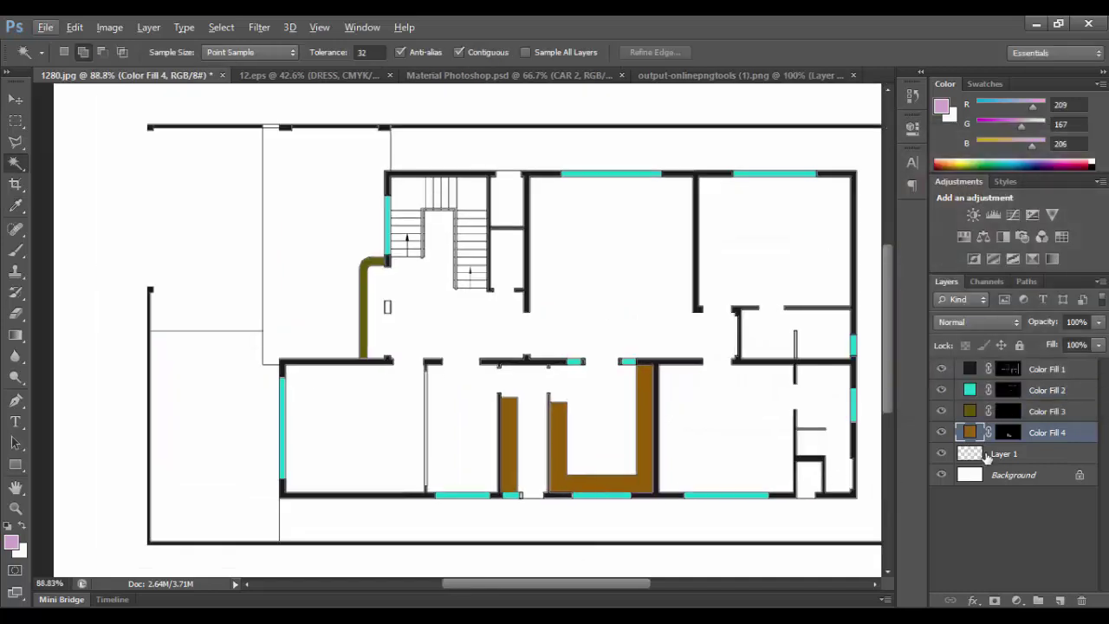
key(alt+bracketleft)
scroll(491, 198, up, 2)
scroll(490, 198, up, 3)
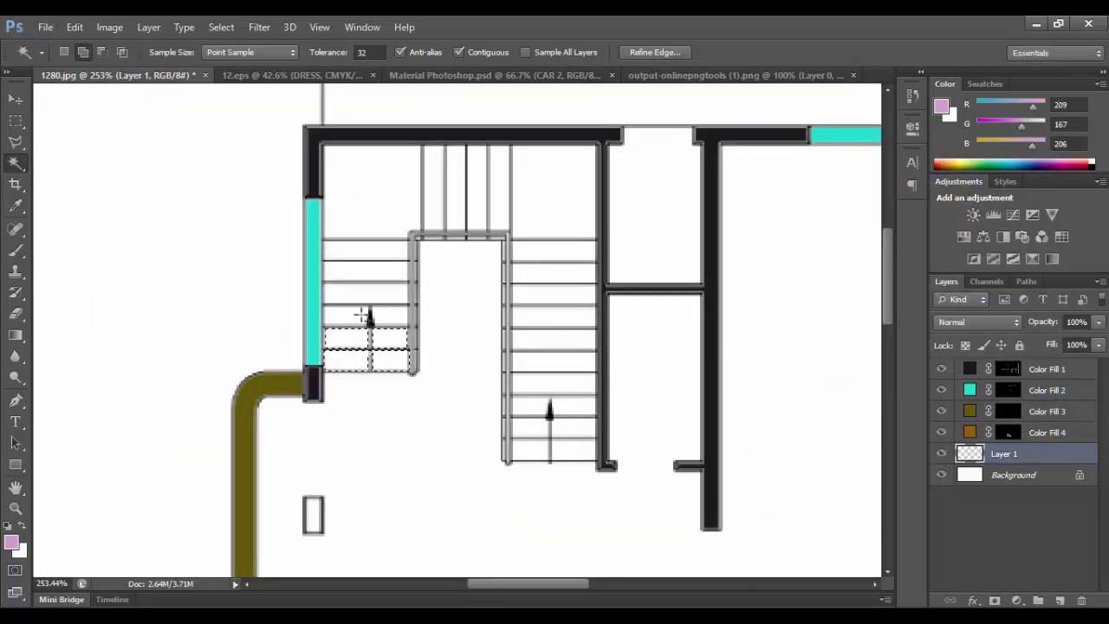
click(477, 173)
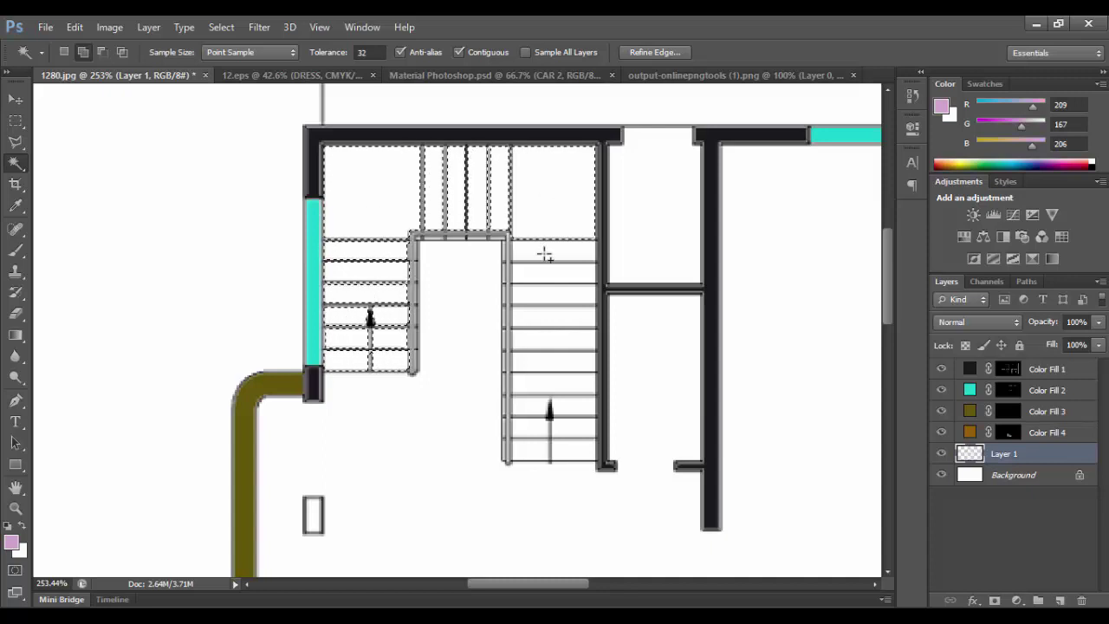
click(572, 404)
click(529, 410)
scroll(529, 409, down, 2)
scroll(450, 347, down, 2)
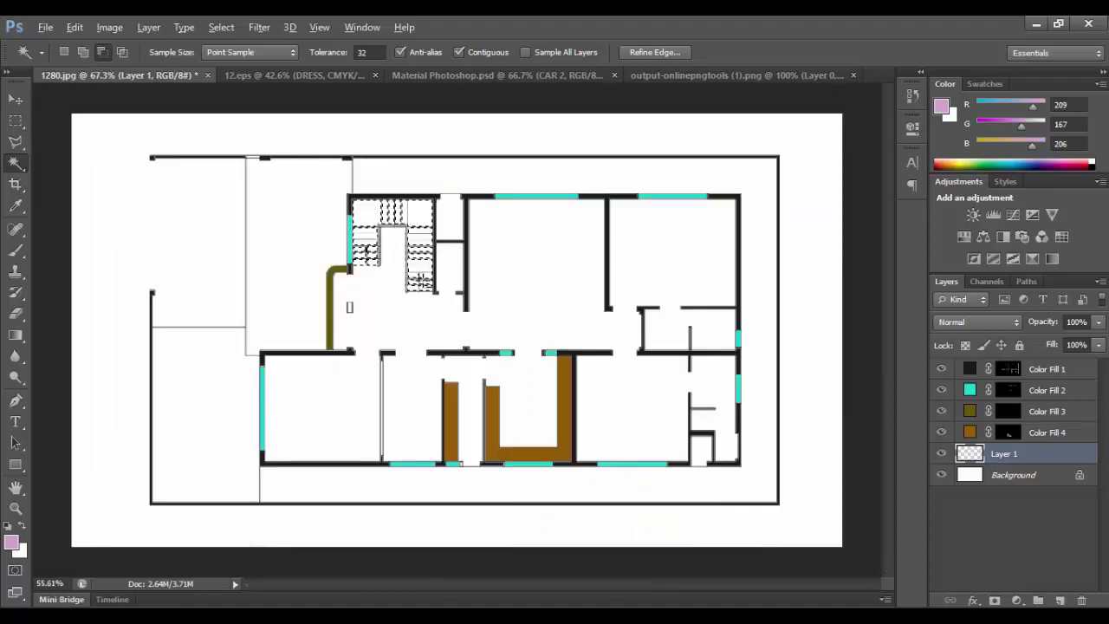
scroll(376, 277, up, 1)
scroll(376, 278, up, 1)
scroll(376, 277, up, 1)
Step: Add a grey Solid Color fill layer to the stairs
click(1017, 600)
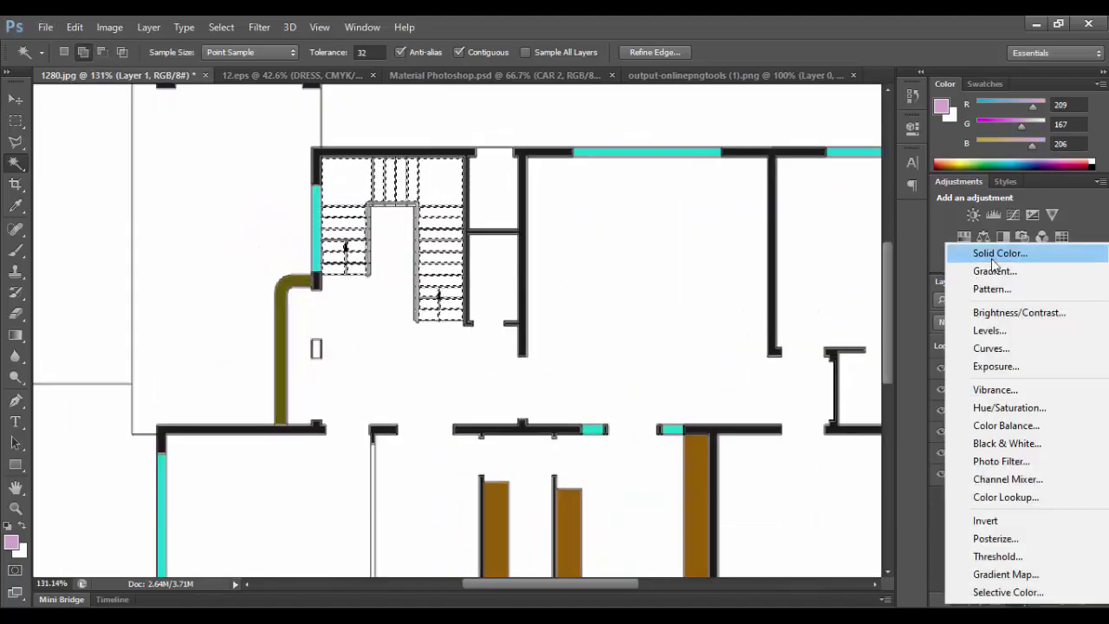
click(995, 251)
click(729, 294)
mouse_move(729, 294)
mouse_down()
mouse_move(713, 329)
mouse_move(700, 275)
mouse_up()
click(1072, 166)
Step: Select the outdoor areas and fill them with a grey tile pattern at 20% scale
key(w)
scroll(494, 492, down, 3)
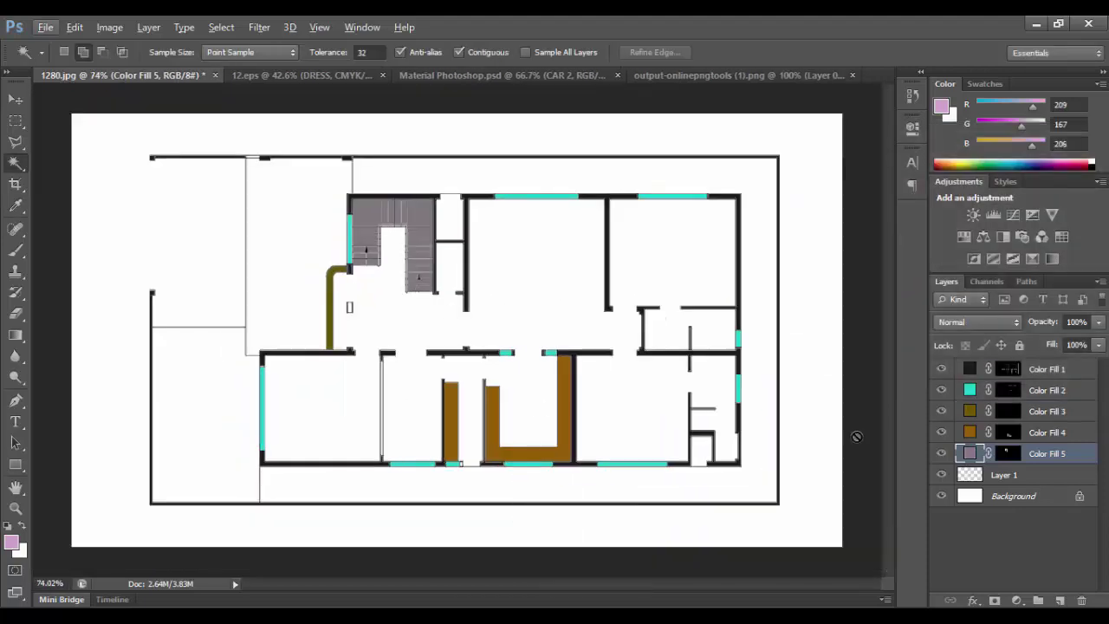
key(alt+bracketleft)
click(297, 217)
click(203, 217)
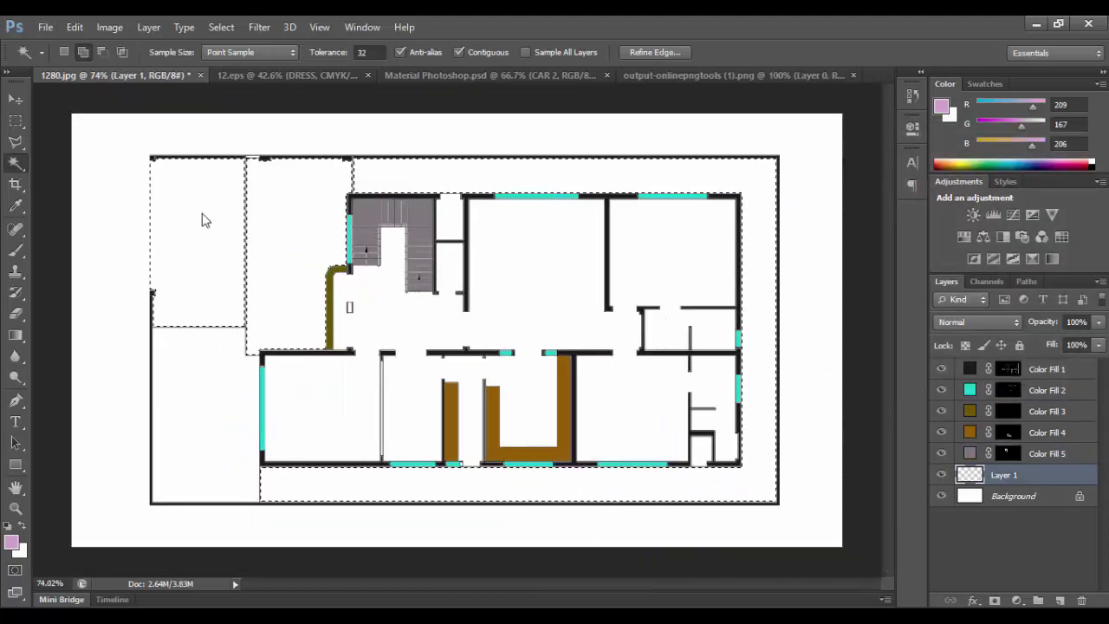
click(1017, 599)
click(991, 289)
click(885, 201)
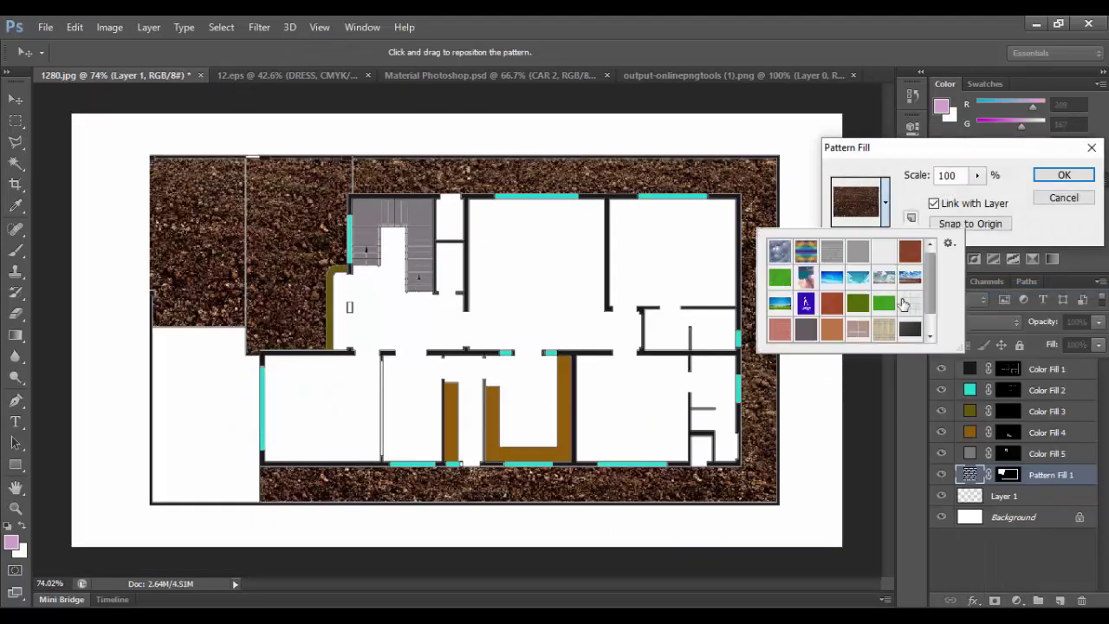
double_click(846, 250)
text(20)
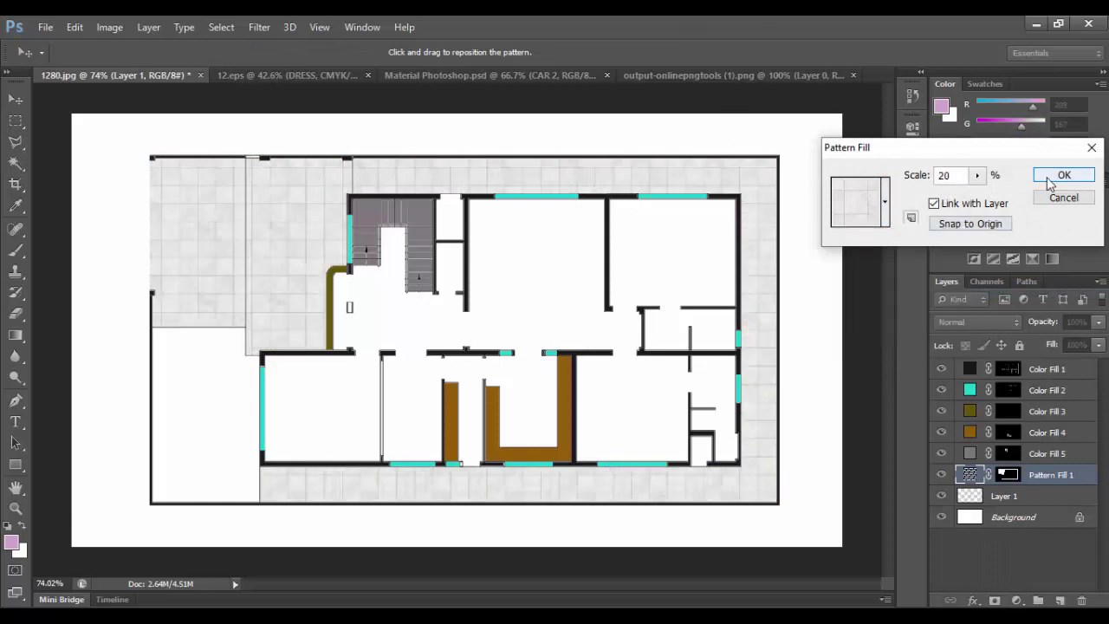
click(1063, 175)
key(alt+bracketleft)
Step: Fill the lower-left yard with a green grass Pattern fill layer
click(1017, 599)
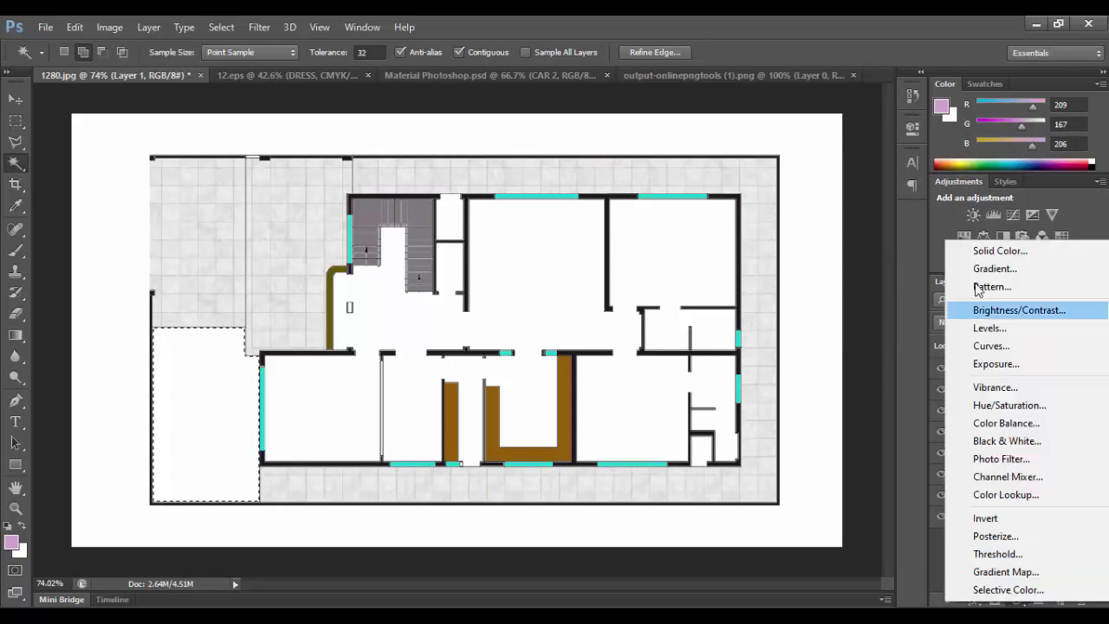
click(987, 286)
click(885, 201)
click(857, 302)
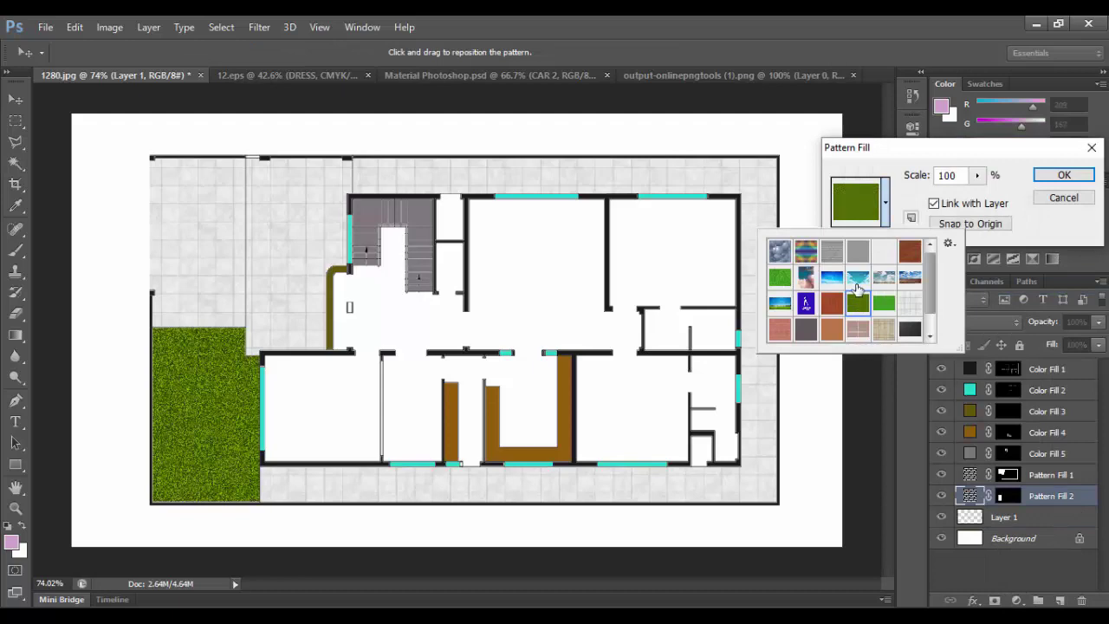
click(1058, 177)
Step: Drag the kajoor palm from Material Photoshop.psd onto the floor plan's grass
key(w)
click(504, 77)
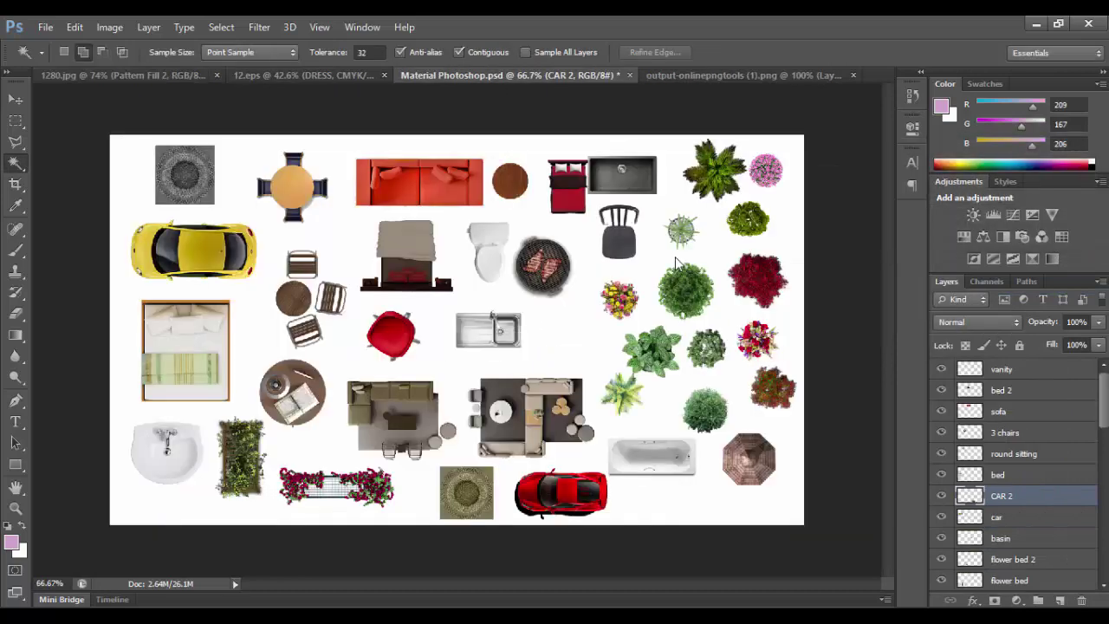
scroll(819, 115, up, 5)
scroll(820, 116, up, 2)
scroll(1029, 485, down, 4)
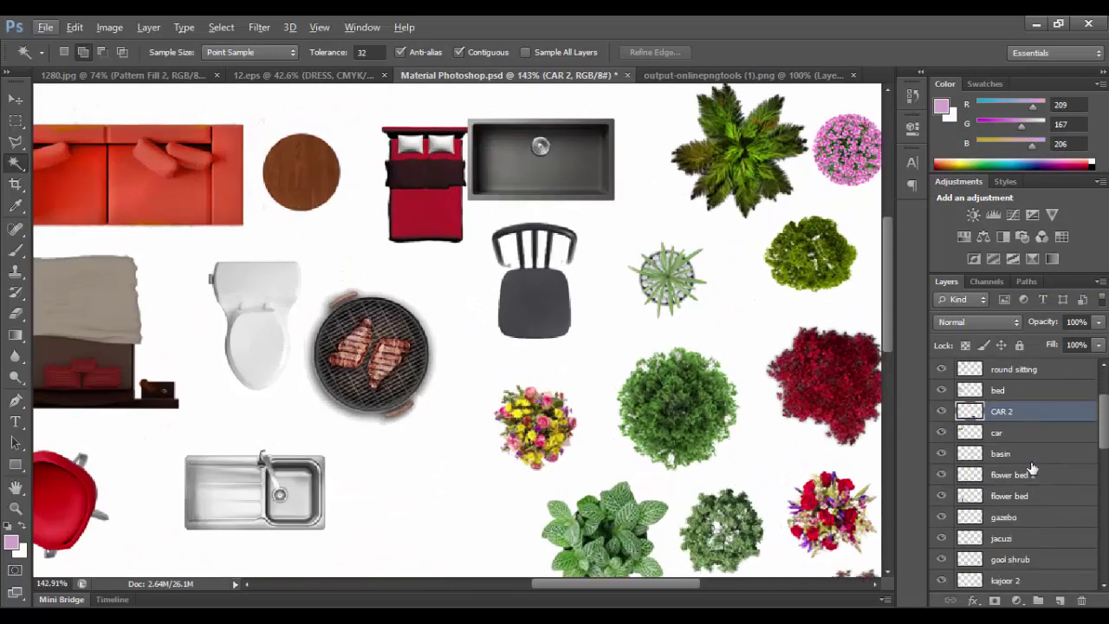
scroll(1031, 479, down, 3)
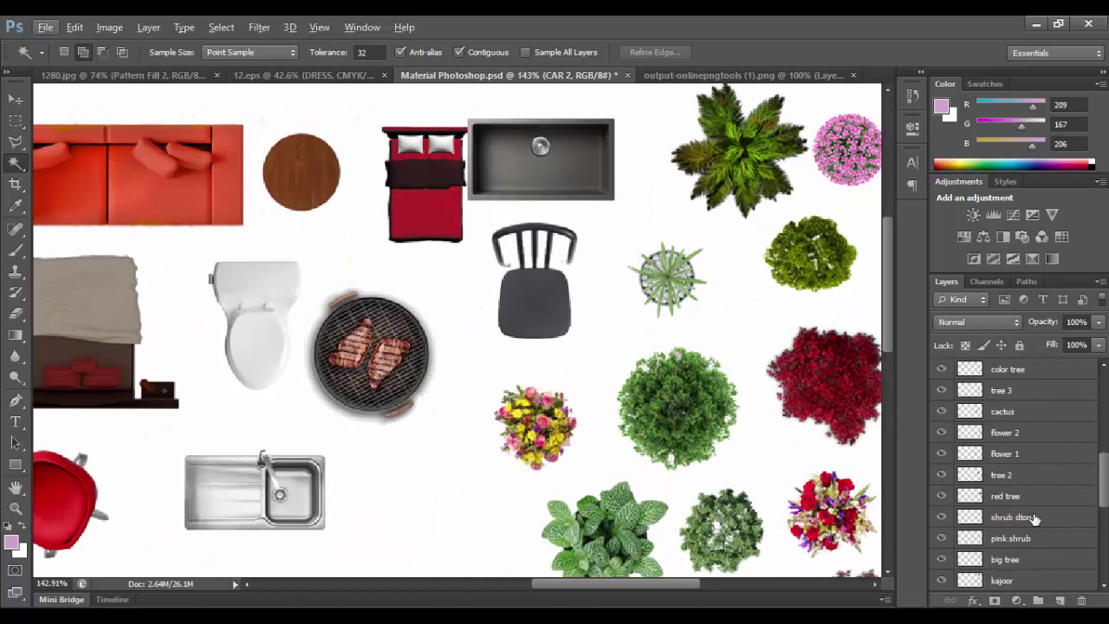
key(v)
drag(741, 160, 240, 232)
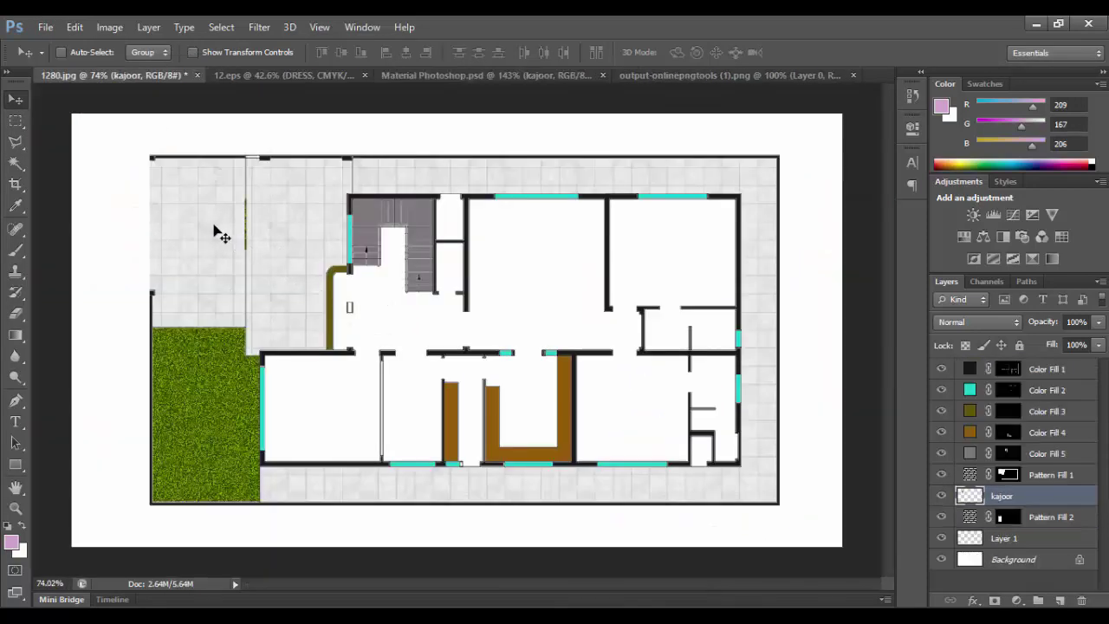
mouse_move(221, 236)
mouse_down()
mouse_move(178, 369)
mouse_move(135, 364)
mouse_up()
Step: Scale the palm to about 69%, move its layer to the top, and place a duplicate
scroll(178, 373, up, 3)
key(ctrl+t)
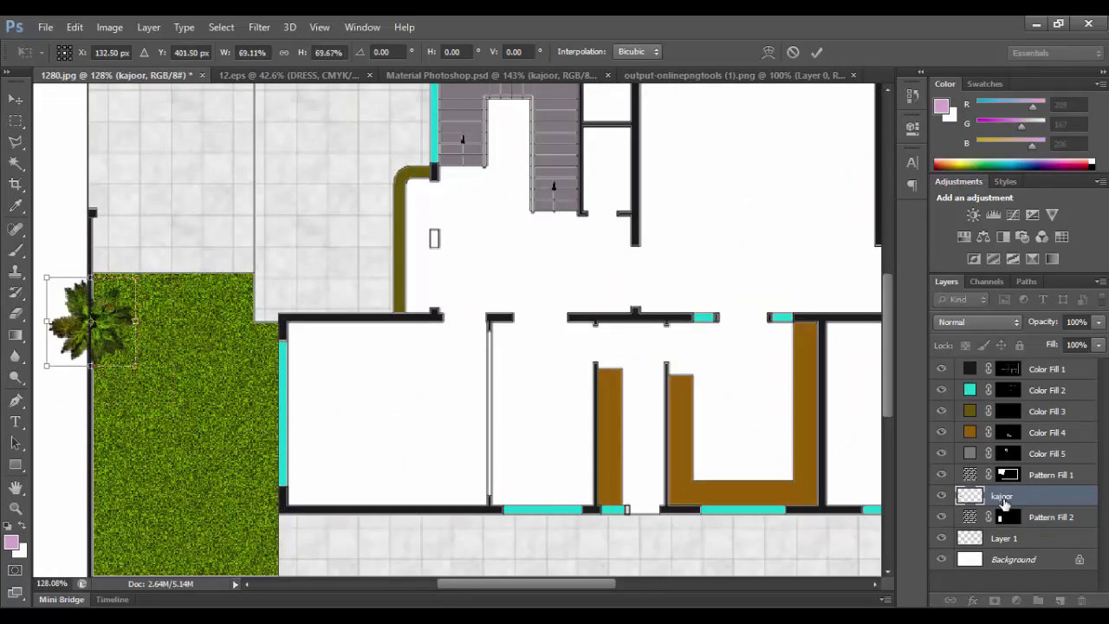
click(816, 52)
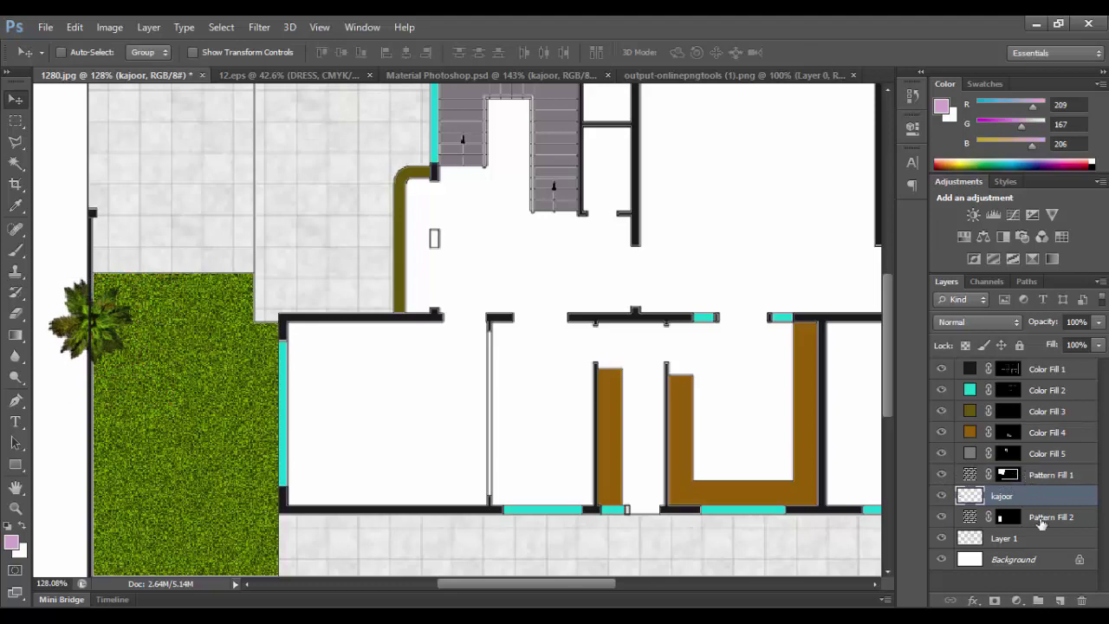
drag(1031, 495, 1031, 364)
scroll(771, 396, down, 2)
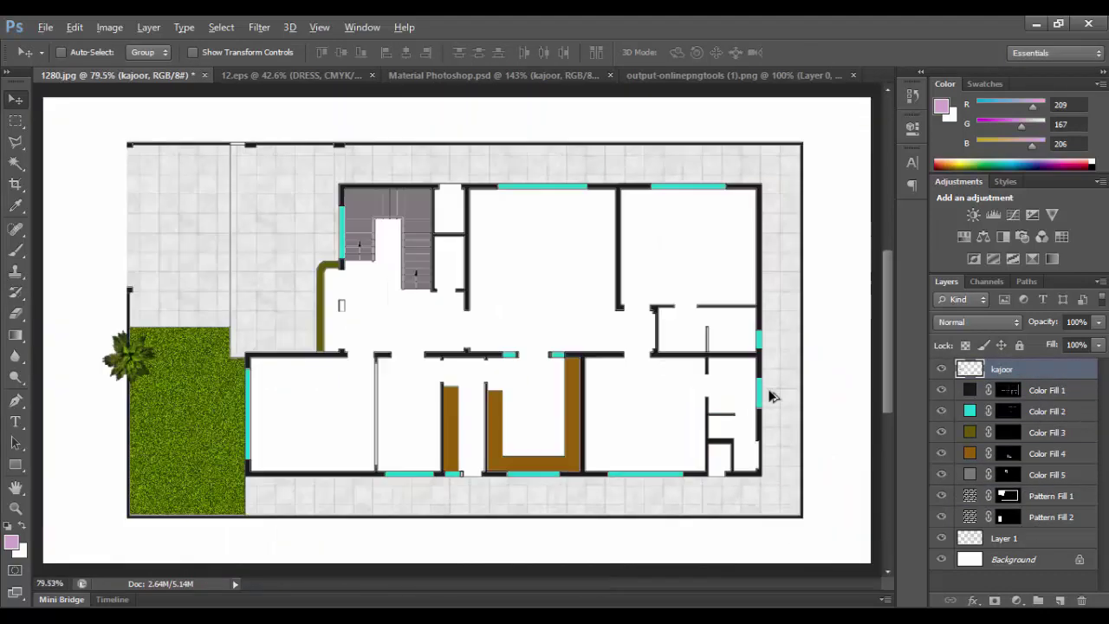
scroll(205, 416, up, 1)
key(ctrl+j)
drag(153, 371, 120, 379)
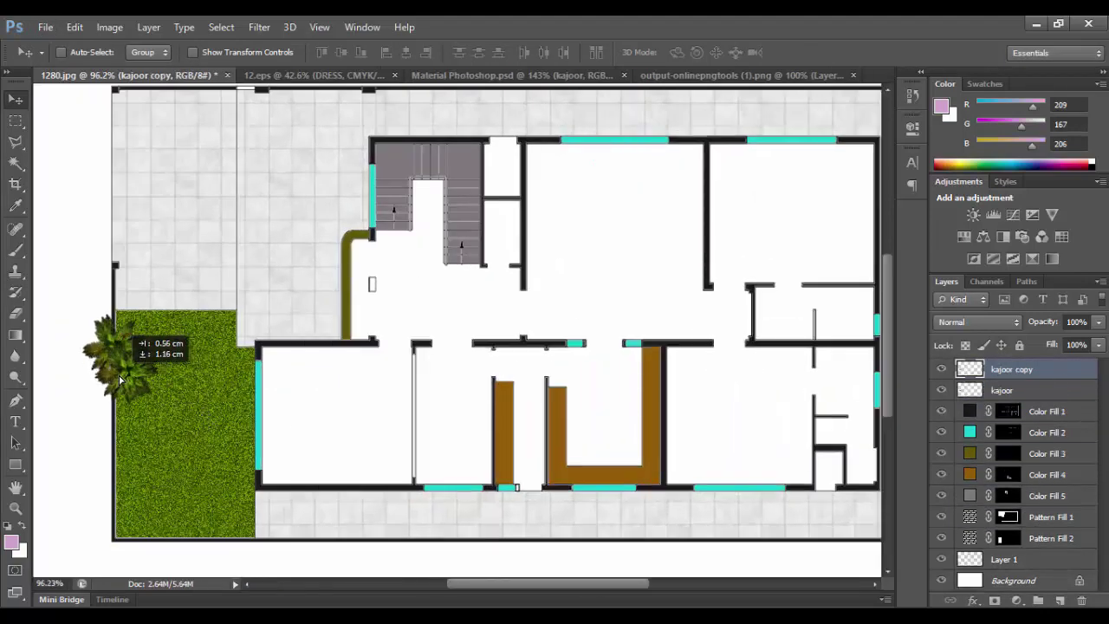
Step: Bring the big green tree 2 from the materials sheet onto the bottom-left lawn
click(478, 74)
scroll(606, 292, down, 2)
scroll(766, 366, down, 1)
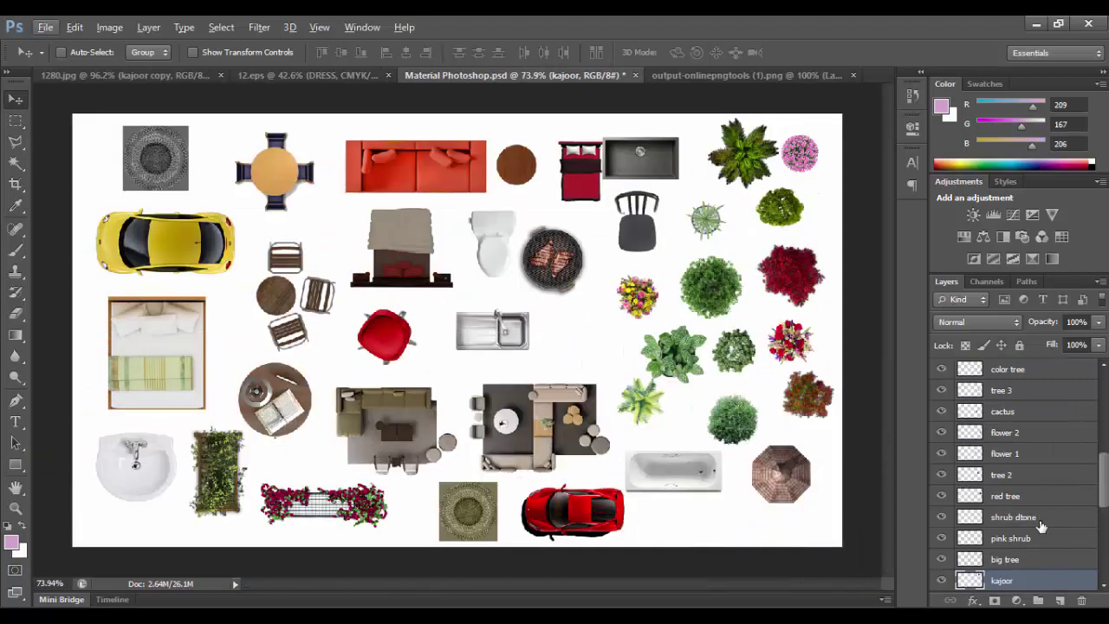
scroll(1028, 533, up, 1)
click(1004, 496)
drag(720, 325, 700, 323)
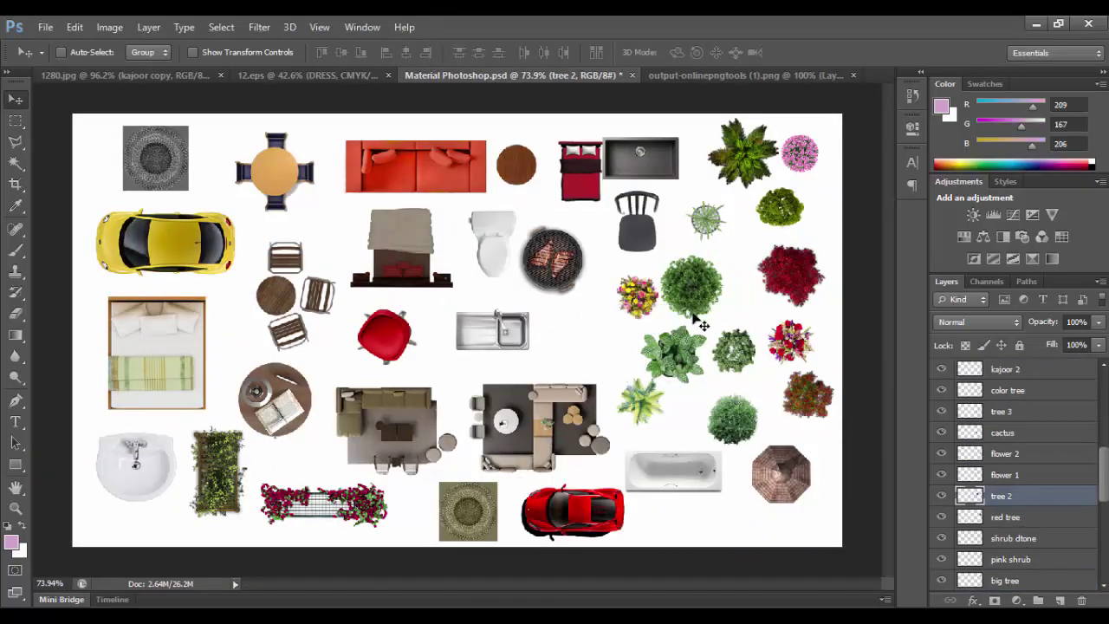
scroll(1043, 549, down, 1)
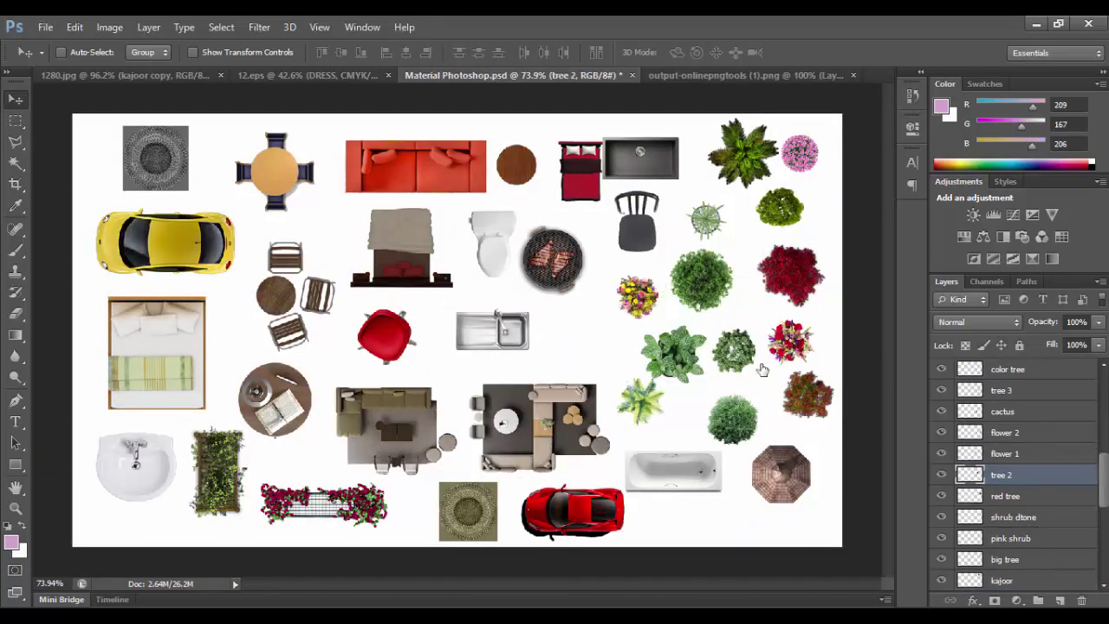
drag(780, 205, 128, 523)
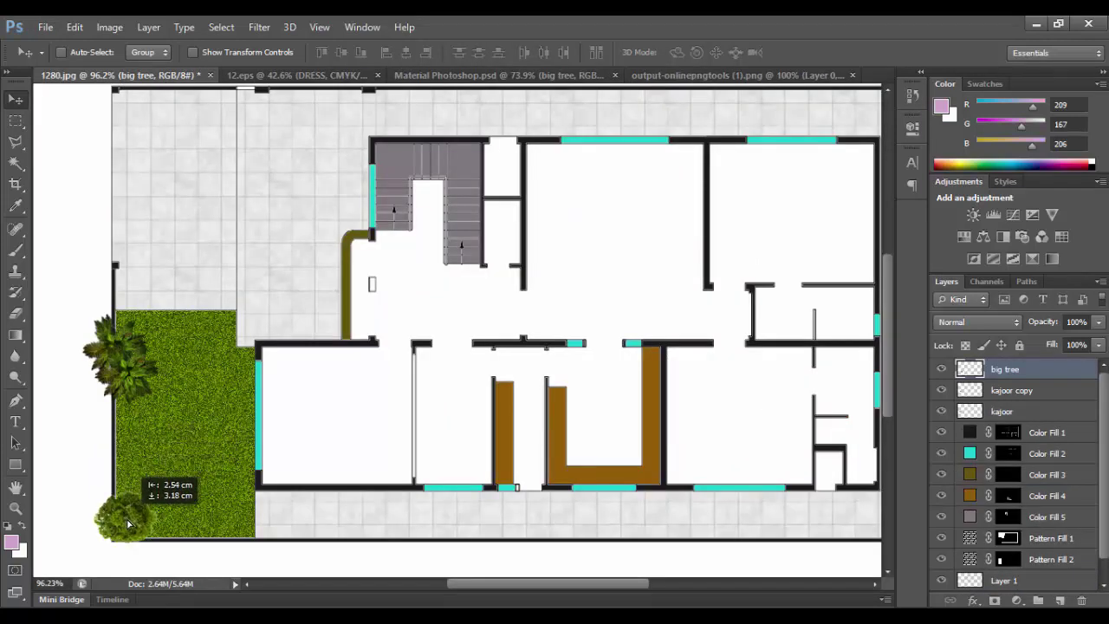
Step: Duplicate the big tree twice along the lawn's bottom-left corner
scroll(128, 523, down, 1)
drag(128, 523, 139, 513)
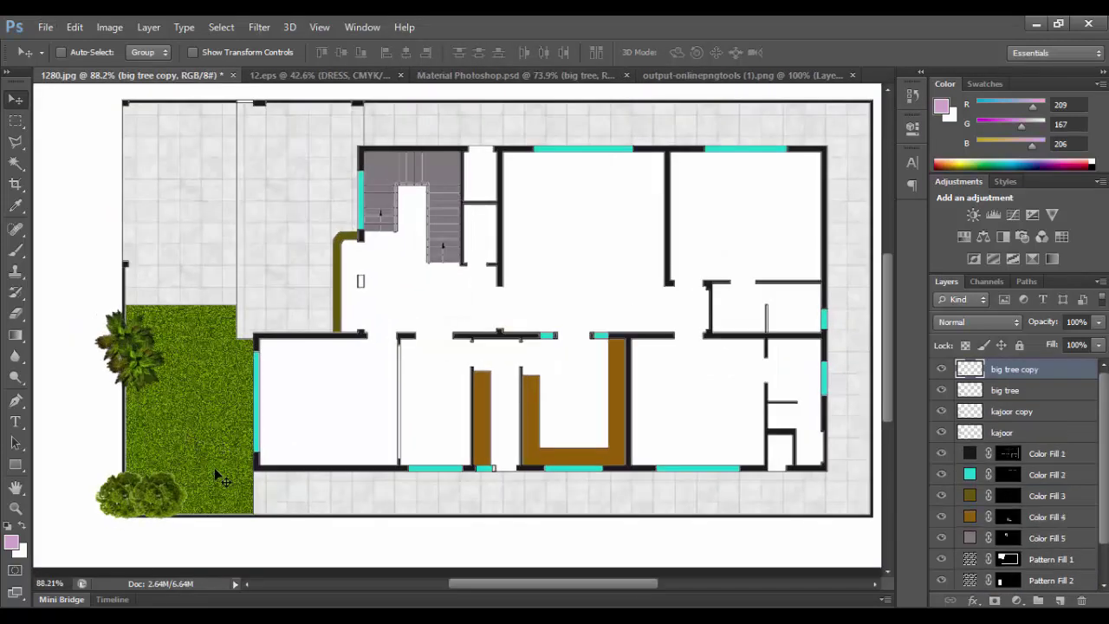
drag(218, 478, 183, 503)
scroll(217, 502, down, 1)
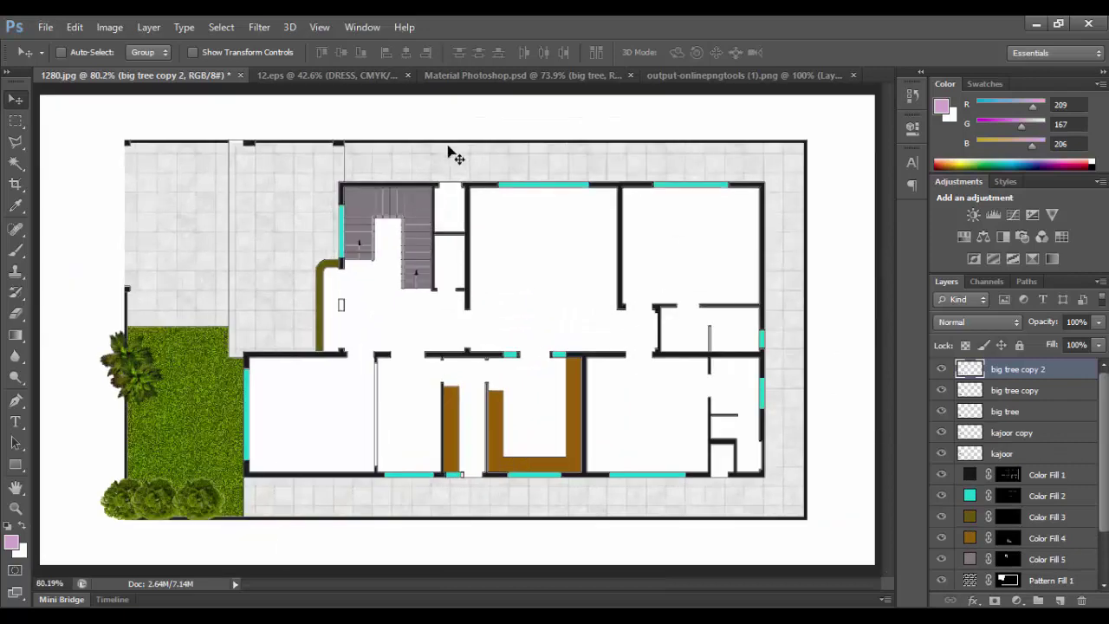
Step: Drag the red car from Material Photoshop.psd into the floor plan
click(754, 75)
click(529, 76)
scroll(1024, 477, down, 2)
scroll(1026, 518, up, 4)
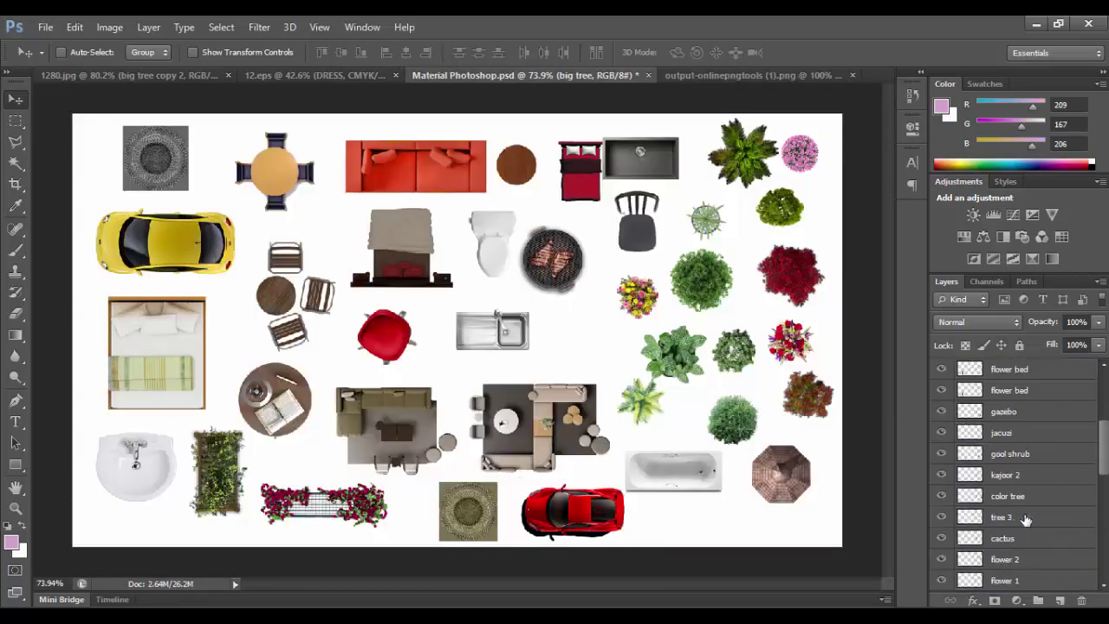
click(1005, 431)
drag(607, 513, 251, 226)
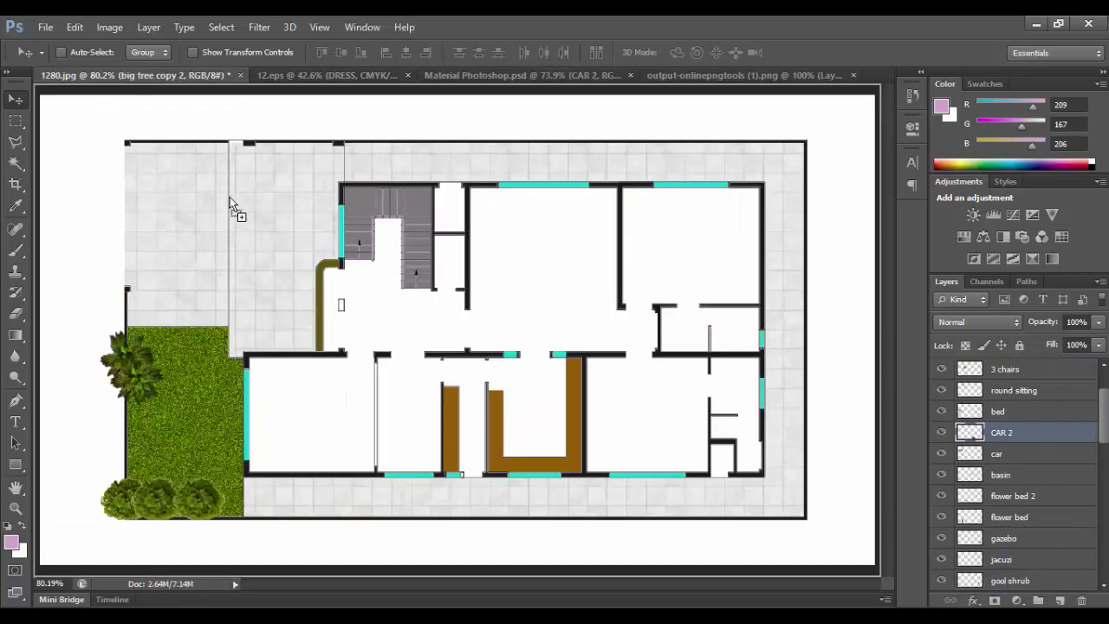
Step: Rotate the red car horizontal, resize it, and position it at the upper left
key(ctrl+t)
right_click(251, 222)
click(295, 426)
right_click(223, 236)
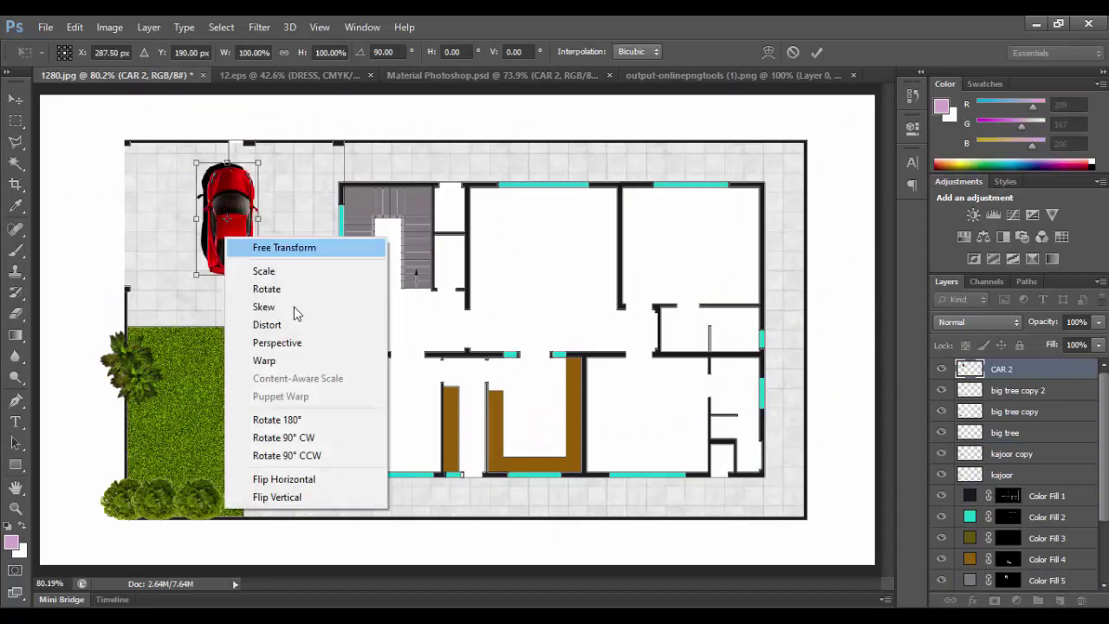
click(295, 441)
mouse_move(168, 180)
mouse_down()
mouse_move(136, 161)
mouse_move(149, 178)
mouse_up()
drag(209, 206, 221, 182)
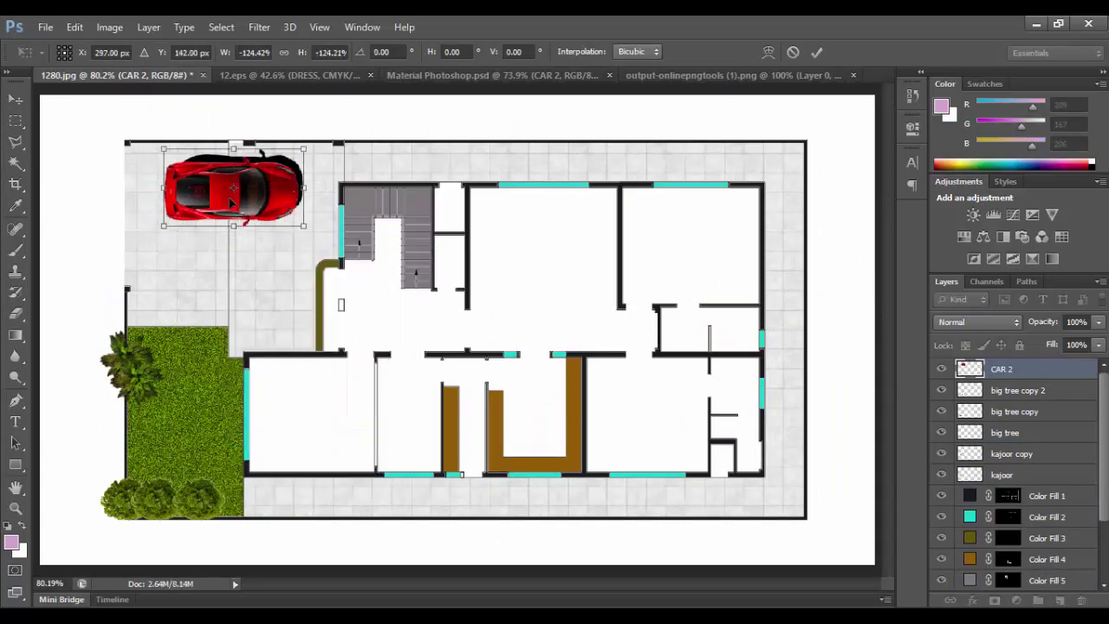
click(816, 52)
Step: Bring in the yellow car, rotate it 180°, and park it below the red car
click(451, 75)
drag(165, 243, 264, 275)
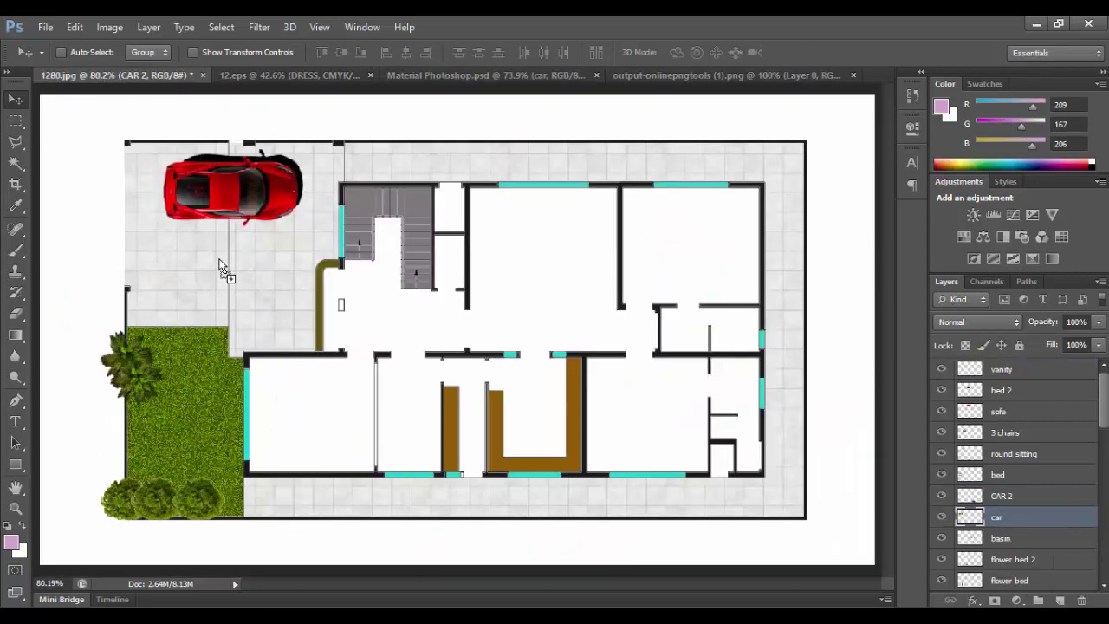
right_click(235, 272)
click(260, 280)
key(ctrl+t)
right_click(199, 272)
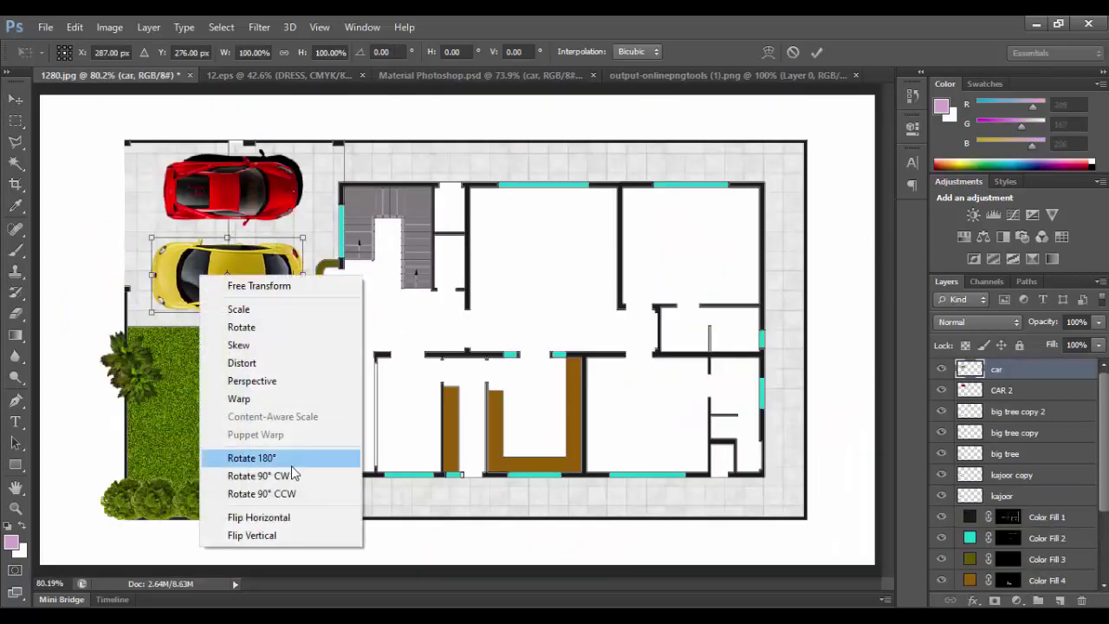
click(248, 457)
key(Return)
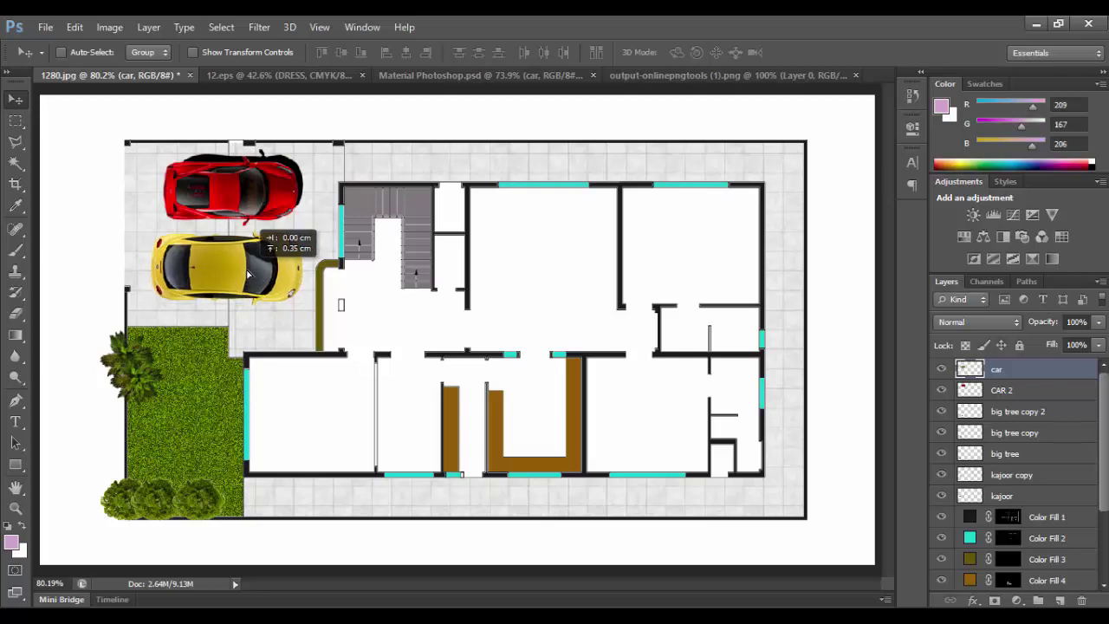
drag(268, 260, 261, 253)
Step: Select the Color Fill 5 layer in the Layers panel
scroll(1035, 541, down, 2)
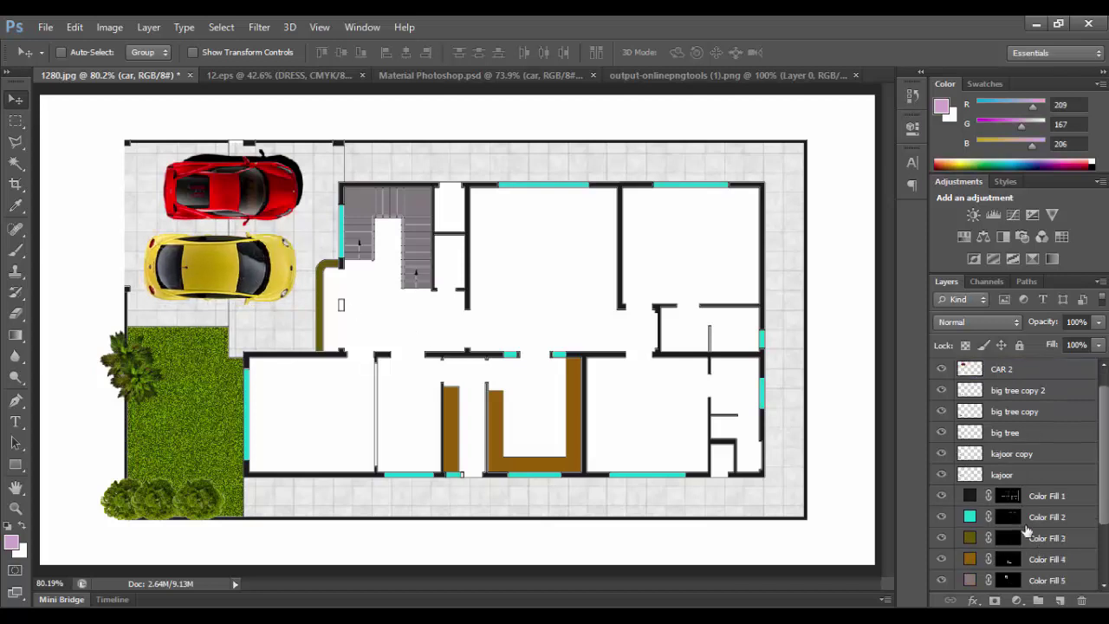
scroll(1031, 533, down, 2)
click(1030, 517)
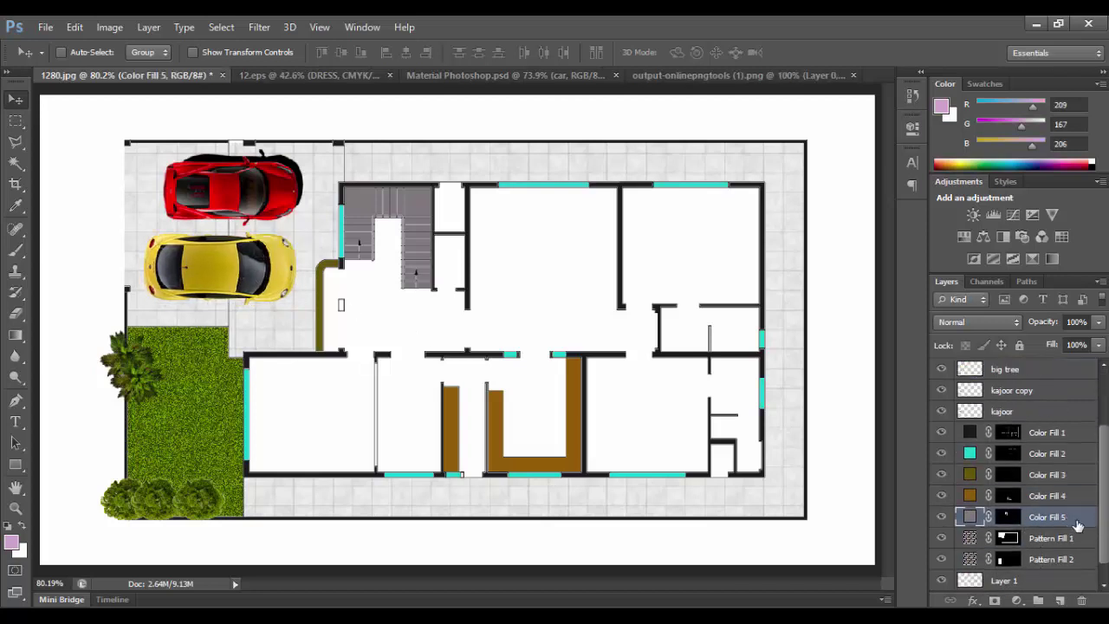
Step: Apply an Inner Shadow style (distance 3 px, choke 20%, size 7 px) to Color Fill 5
double_click(1077, 524)
click(649, 195)
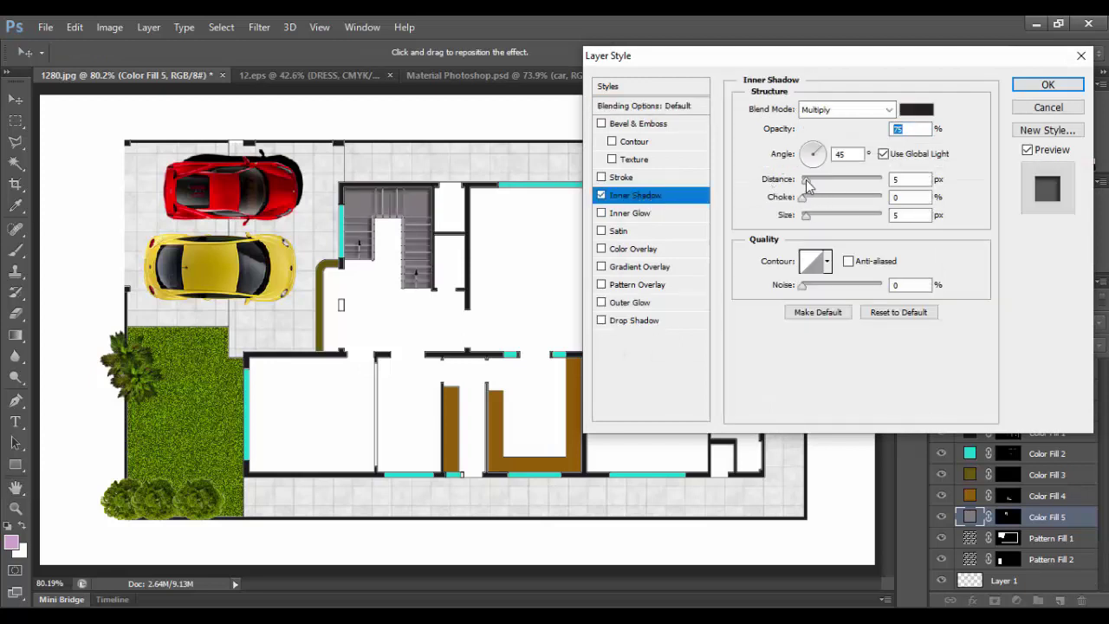
mouse_move(804, 219)
mouse_down()
mouse_move(804, 184)
mouse_move(817, 201)
mouse_up()
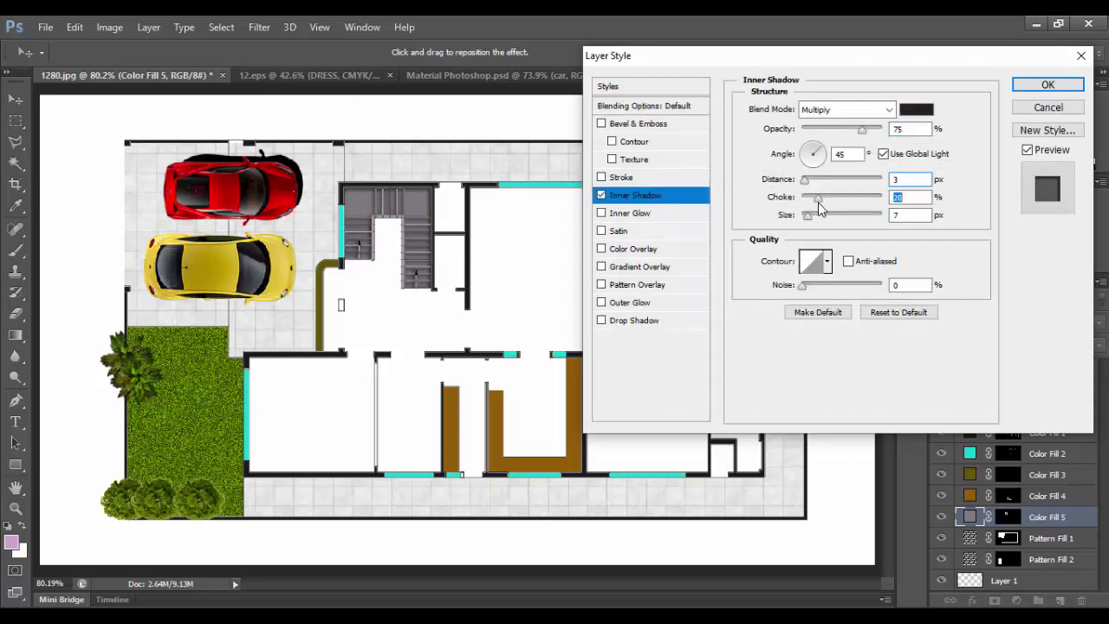
click(807, 220)
click(1044, 85)
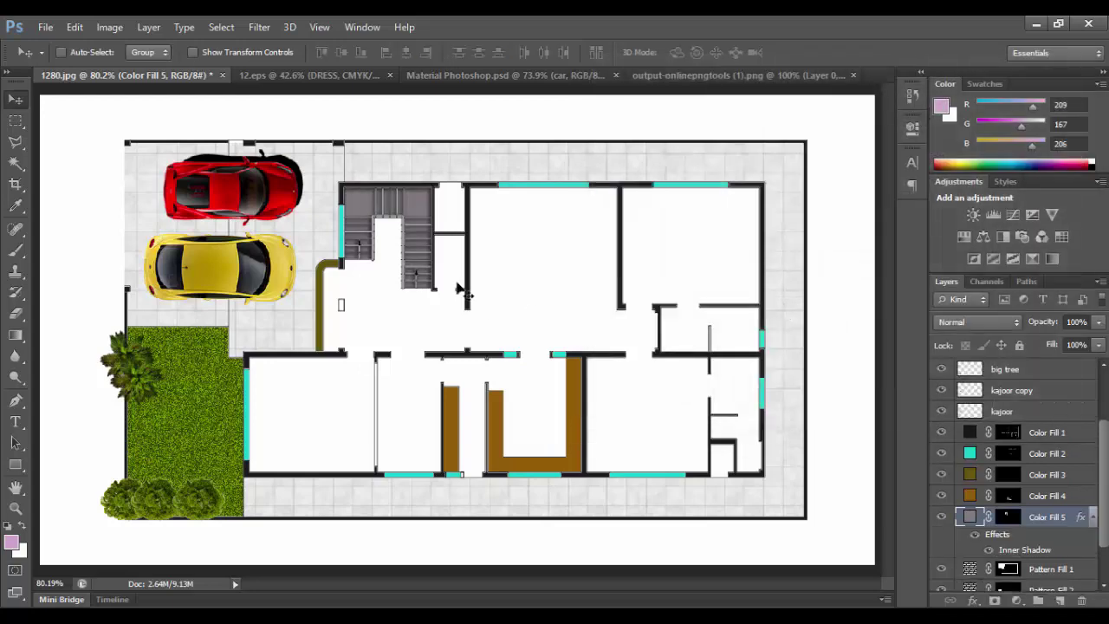
scroll(546, 289, down, 1)
scroll(379, 223, up, 3)
scroll(381, 241, up, 3)
scroll(381, 240, down, 4)
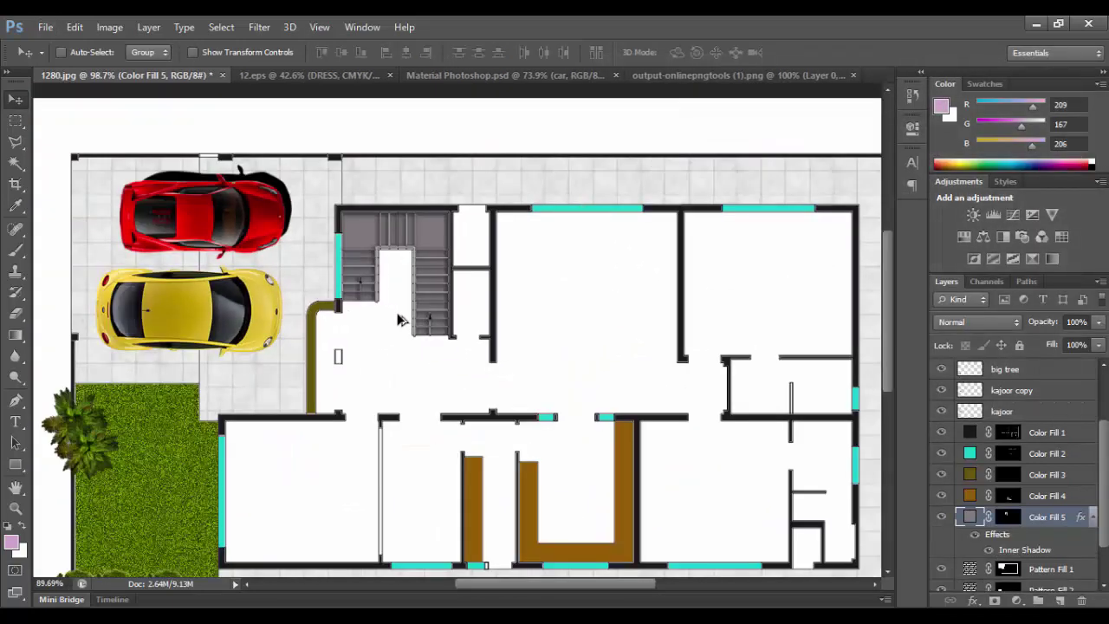
scroll(416, 312, down, 1)
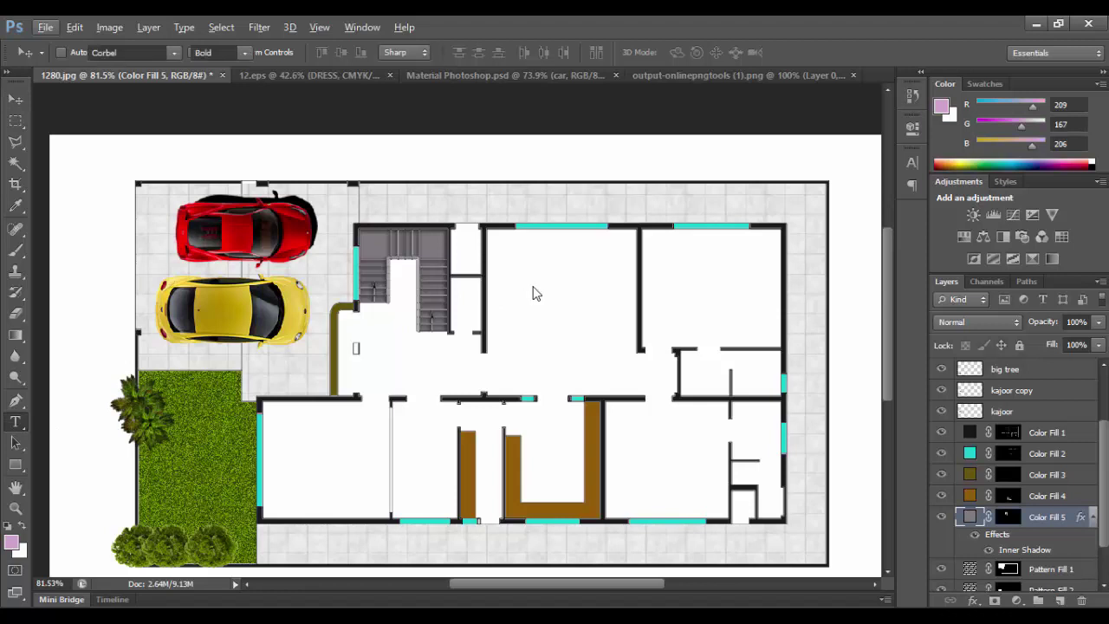
Step: Commit the LIVING label and move a copy into the right-hand room
drag(521, 268, 610, 292)
text(LIVING)
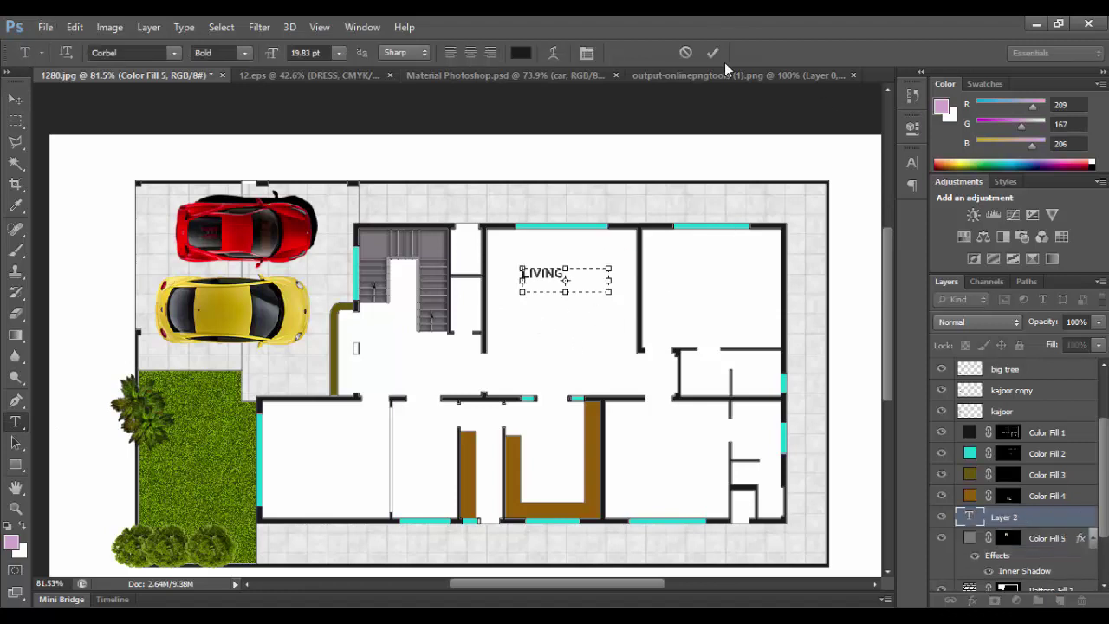
click(712, 53)
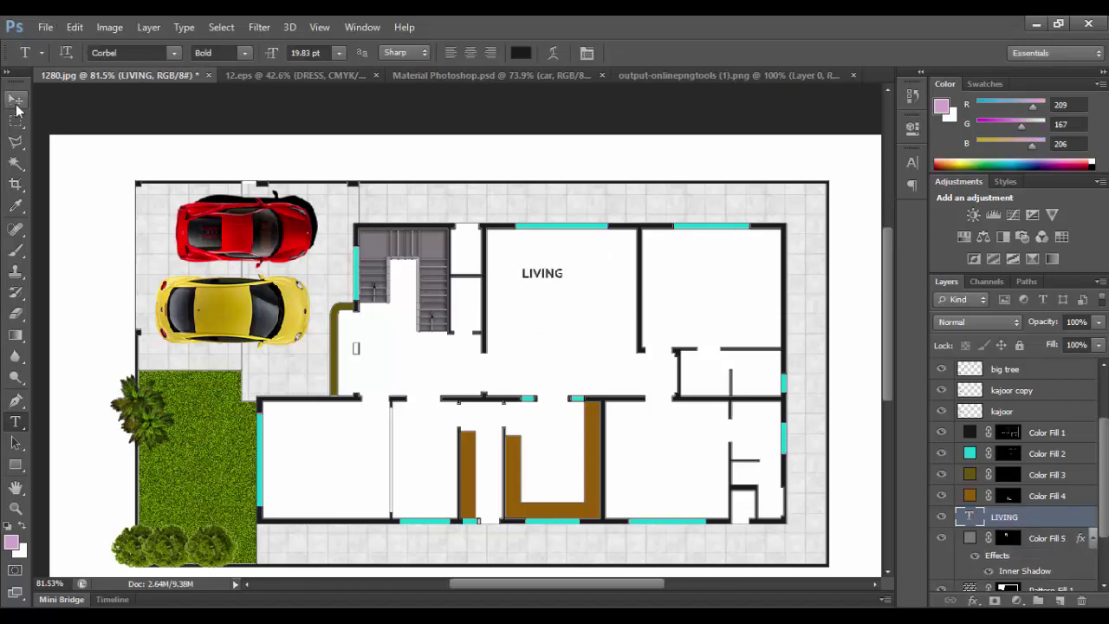
click(16, 101)
drag(550, 279, 758, 297)
scroll(572, 263, up, 2)
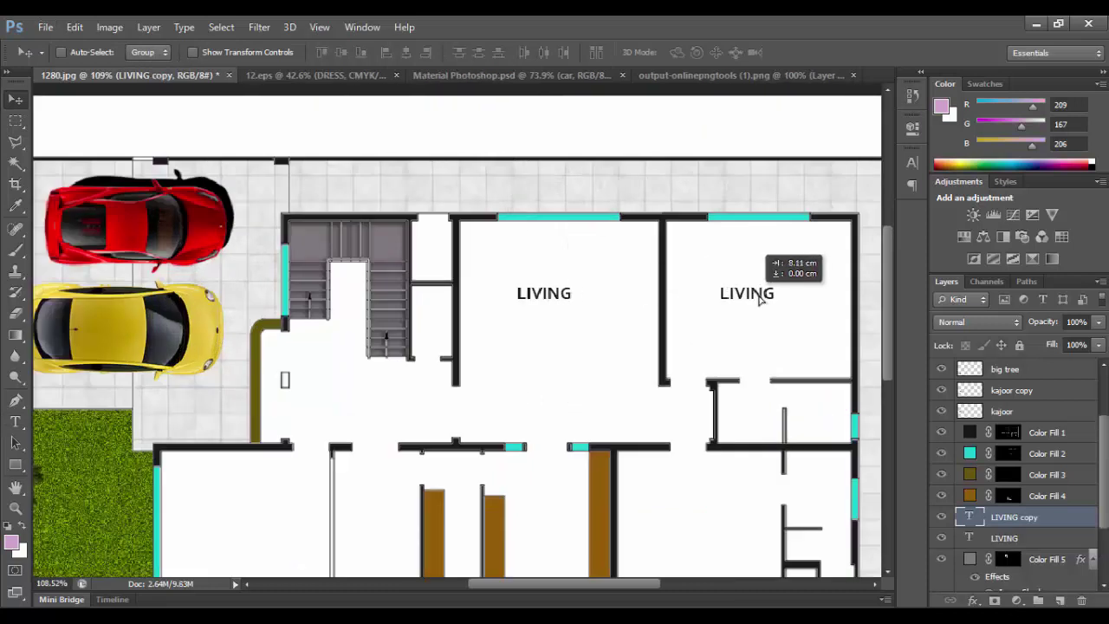
Step: Retype the copy as BED and place another BED copy in the right room
double_click(969, 517)
text(BED)
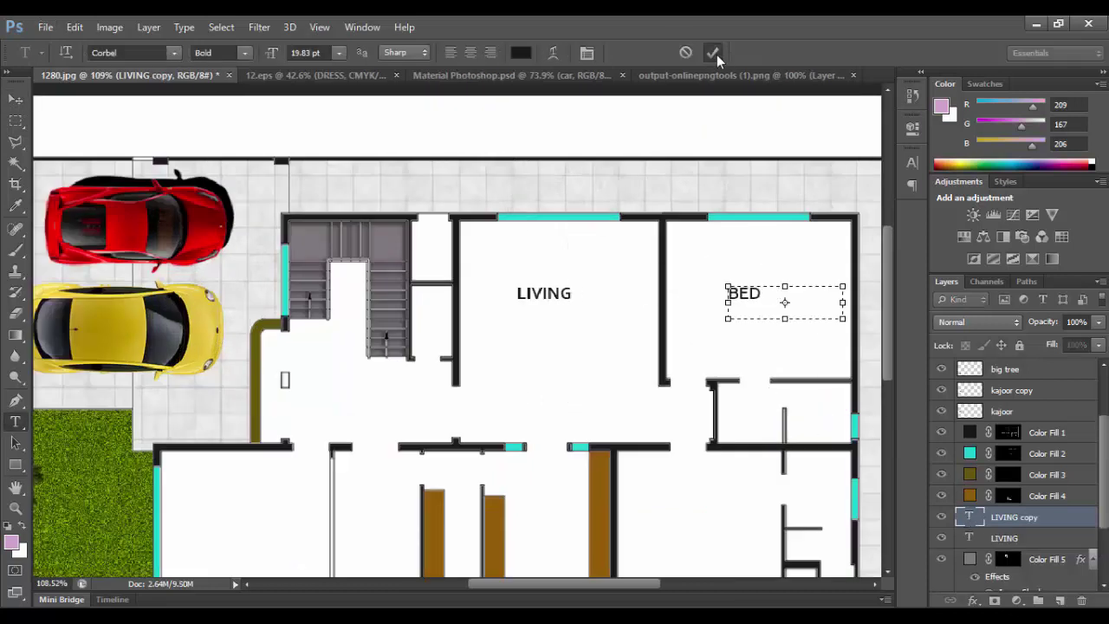
click(714, 53)
key(v)
scroll(745, 243, down, 3)
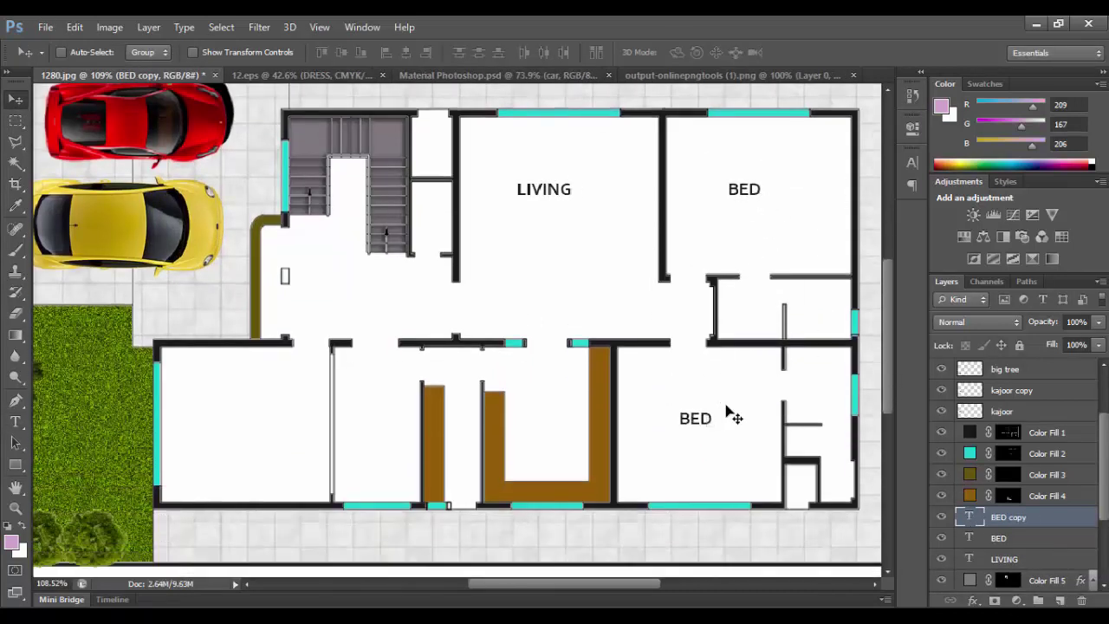
drag(819, 392, 823, 395)
Step: Retype the BED copy as a DRESS label
scroll(829, 400, up, 2)
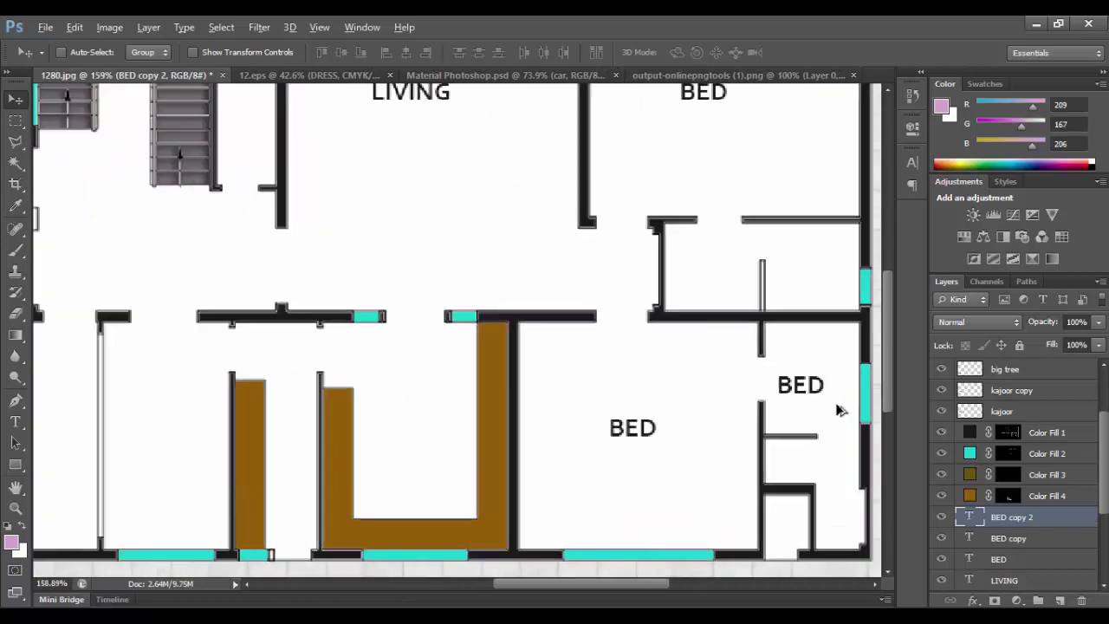
double_click(972, 518)
click(712, 53)
key(v)
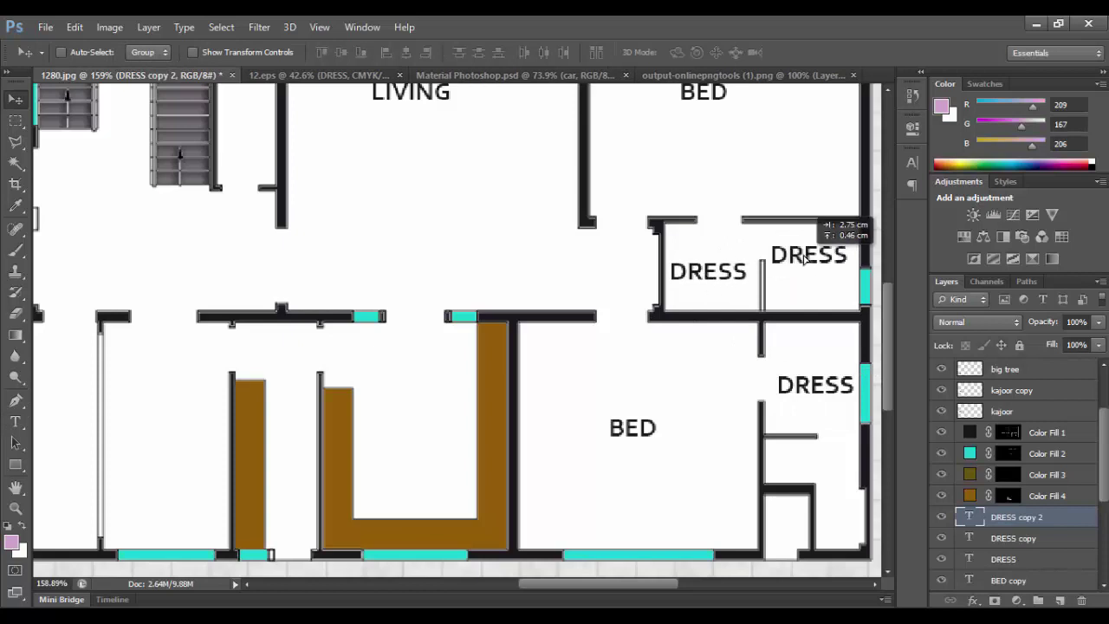
Step: Retype the upper-right DRESS copy as BATH and place a BATH copy below the lower DRESS
double_click(972, 517)
text(BATH)
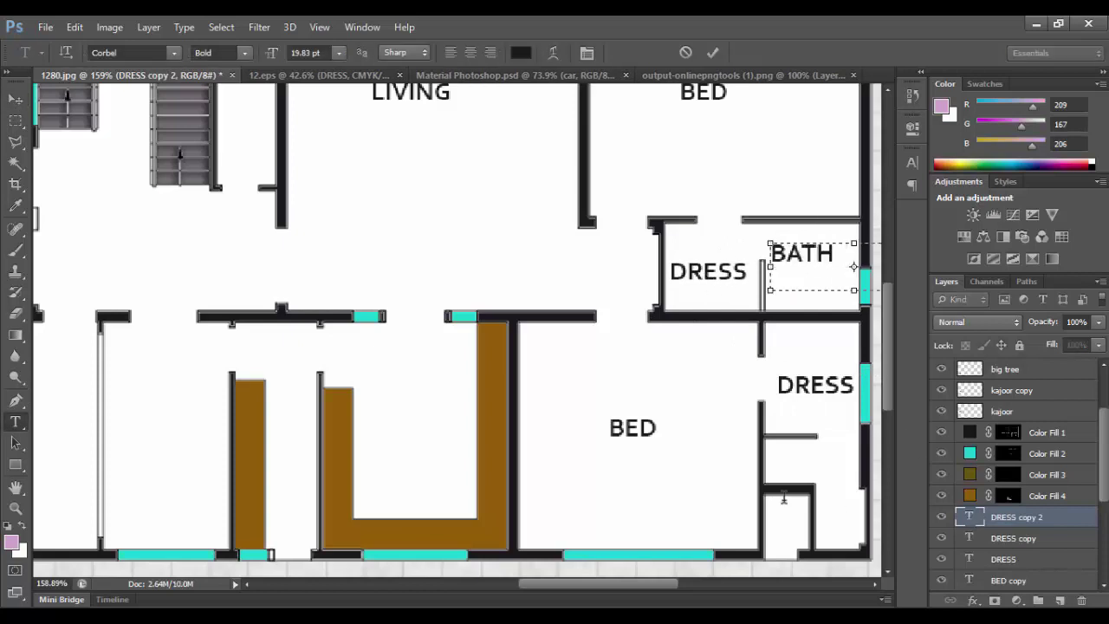
click(713, 53)
key(v)
mouse_move(829, 290)
mouse_down()
mouse_move(829, 494)
mouse_move(442, 440)
mouse_up()
Step: Copy the KITCHEN label into the left room and retype it as DRAWING
double_click(969, 516)
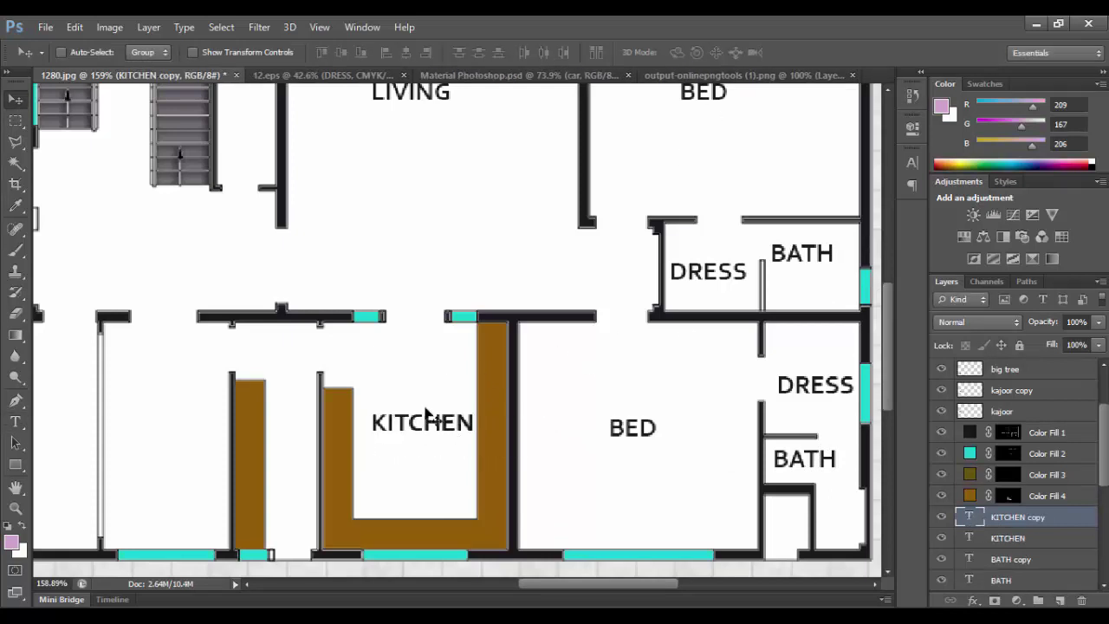
drag(424, 421, 166, 426)
scroll(243, 419, left, 3)
double_click(969, 516)
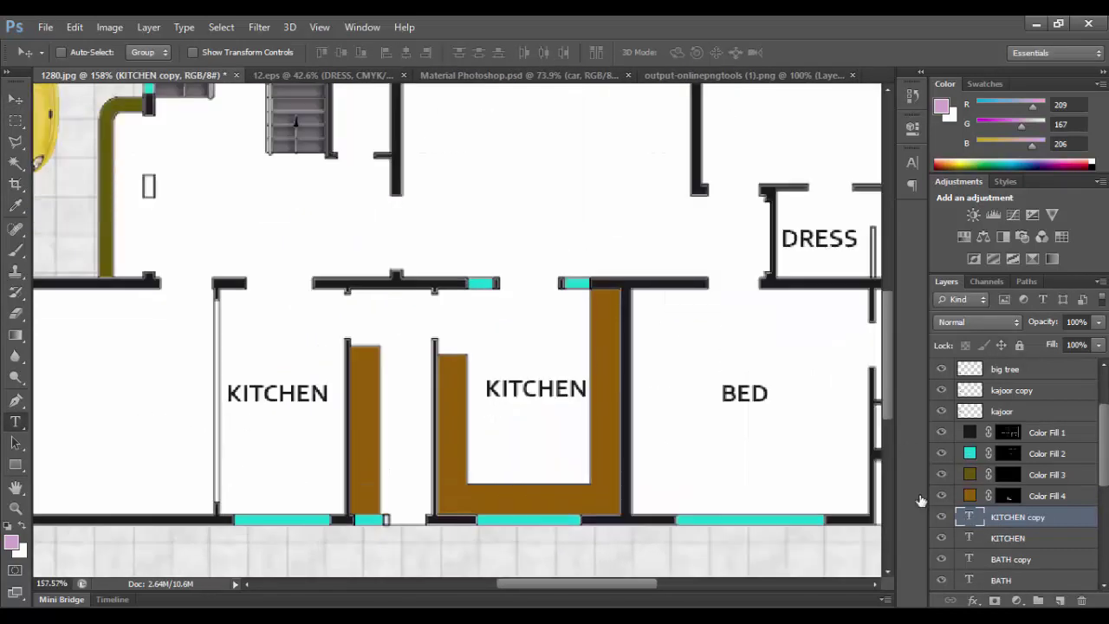
text(DRAWING)
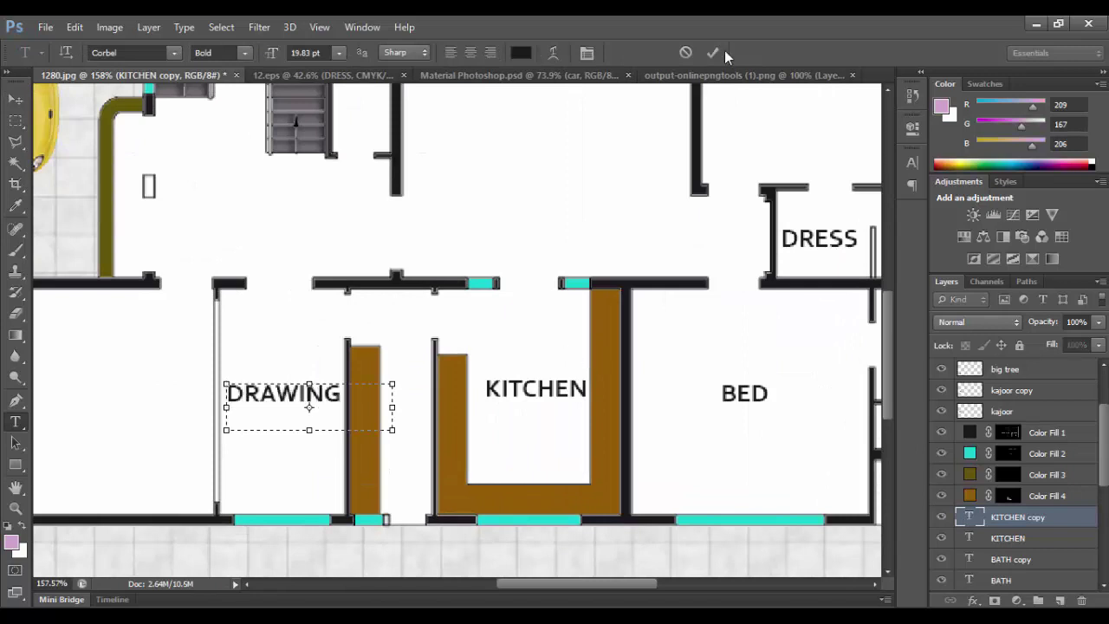
click(713, 52)
key(v)
Step: Place a DRAWING copy in the middle-left room and retype it as DINNG
scroll(580, 421, down, 2)
drag(387, 413, 232, 413)
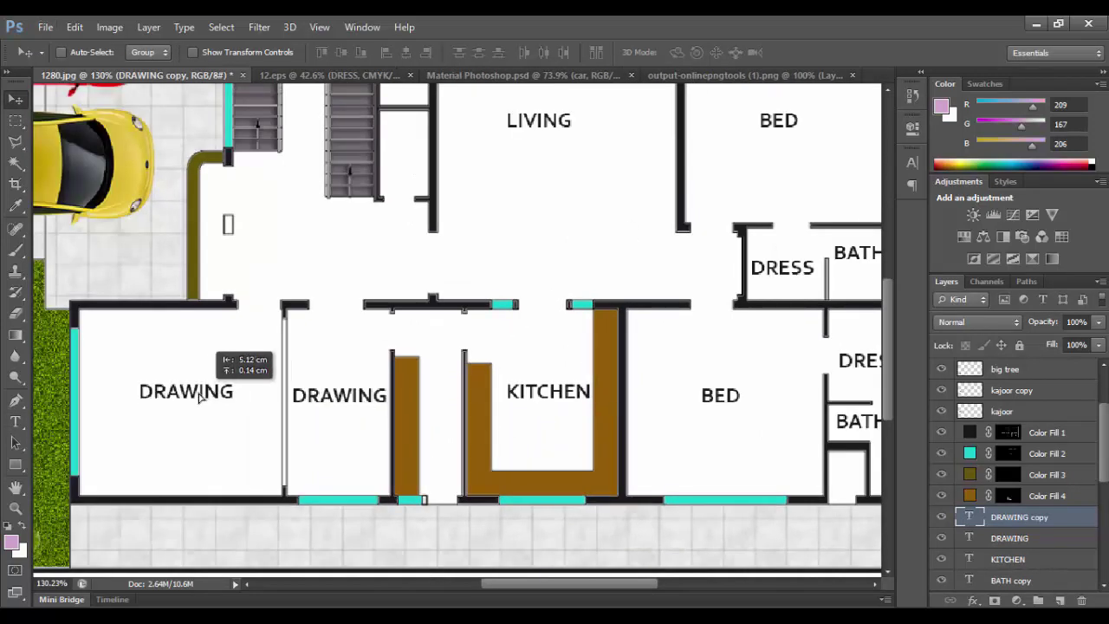
double_click(969, 538)
text(DI)
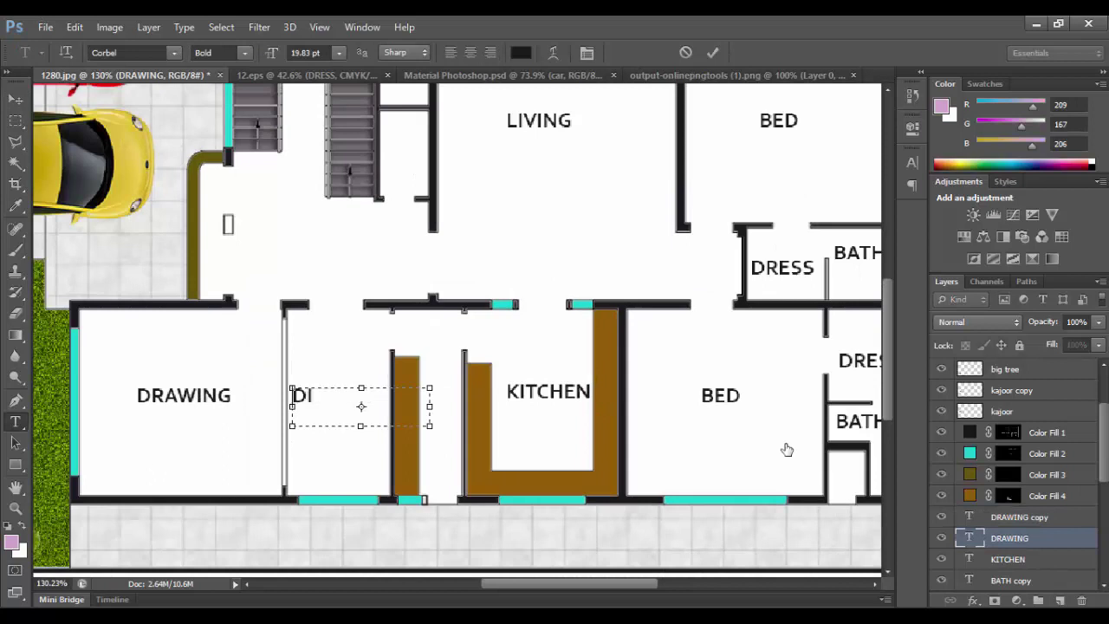
click(712, 52)
key(v)
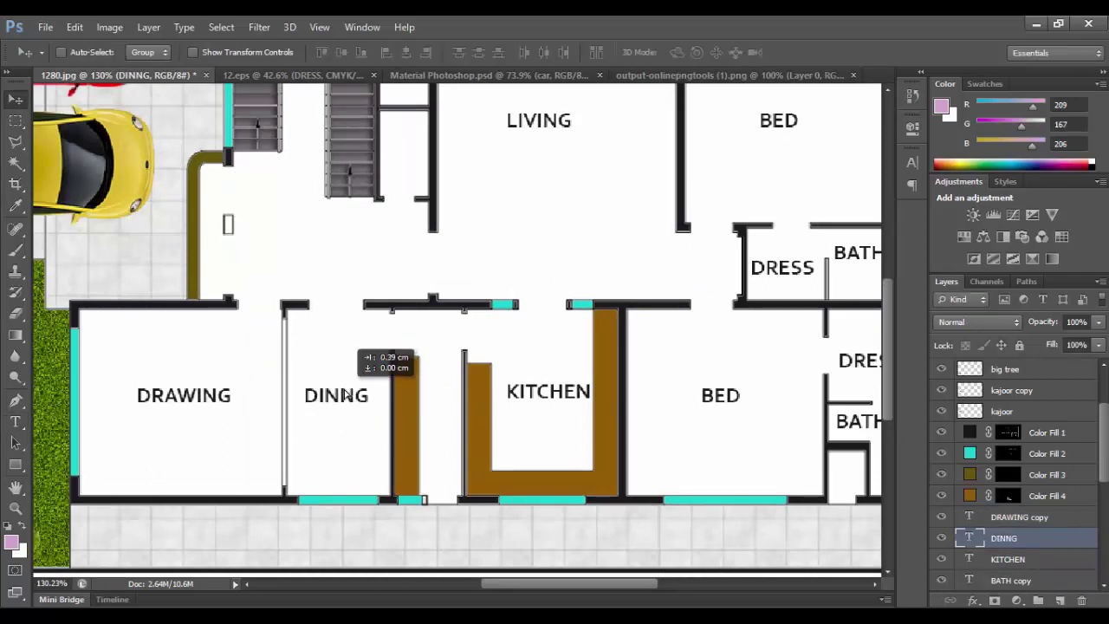
Step: Place a DINNG copy in the corridor above and retype it as SUB KIT
drag(372, 359, 444, 336)
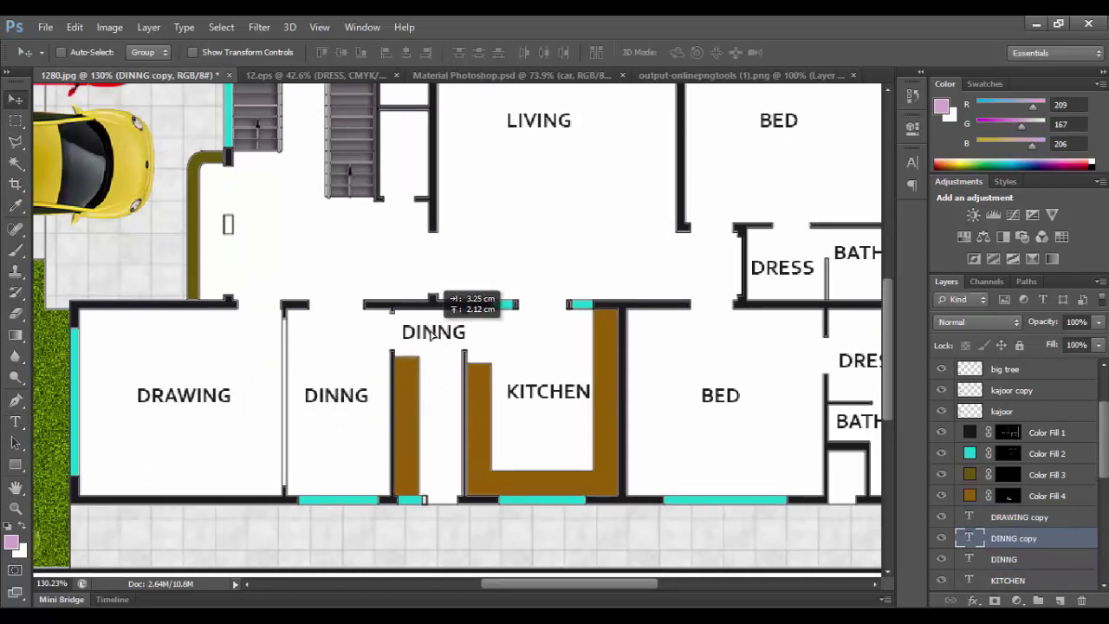
double_click(971, 538)
text(SUB KIT)
click(712, 52)
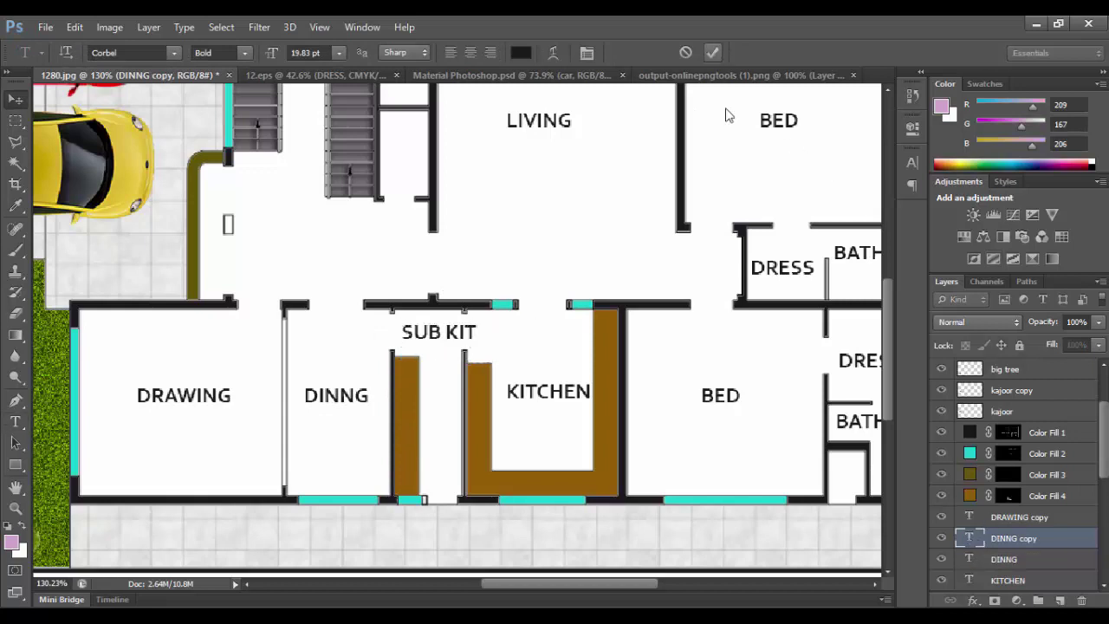
key(v)
Step: Add a STAIR HALL label in the stair hall, then place a copy beside the stairs
drag(442, 332, 320, 263)
double_click(971, 538)
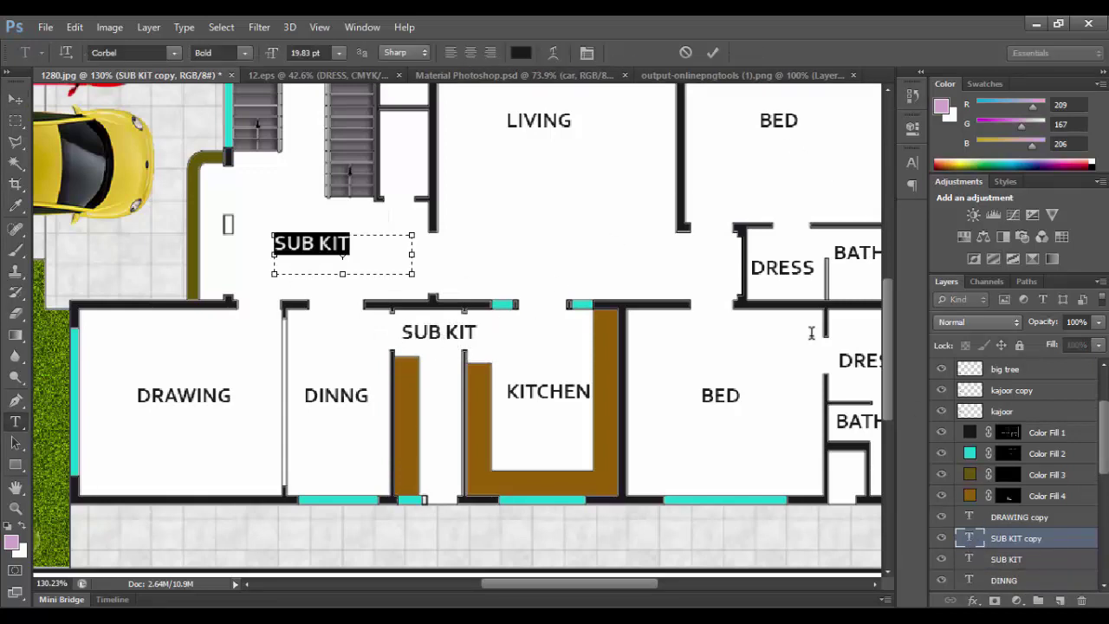
text(STAIR)
click(712, 52)
key(v)
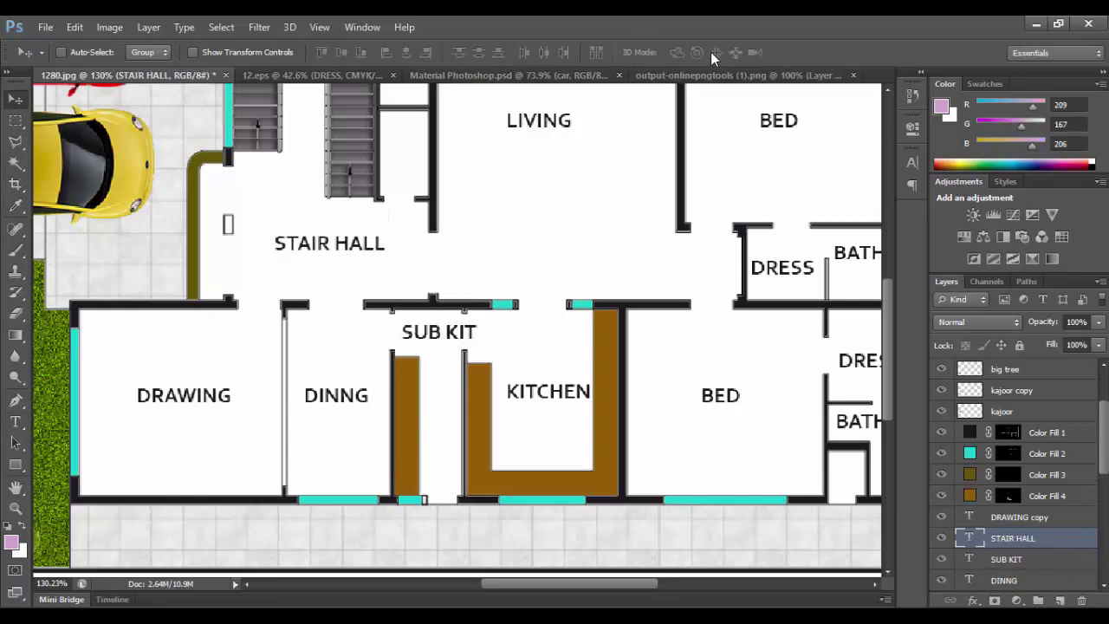
drag(371, 242, 436, 154)
double_click(971, 538)
Step: Enter the PODR room label and commit it
text(PODR)
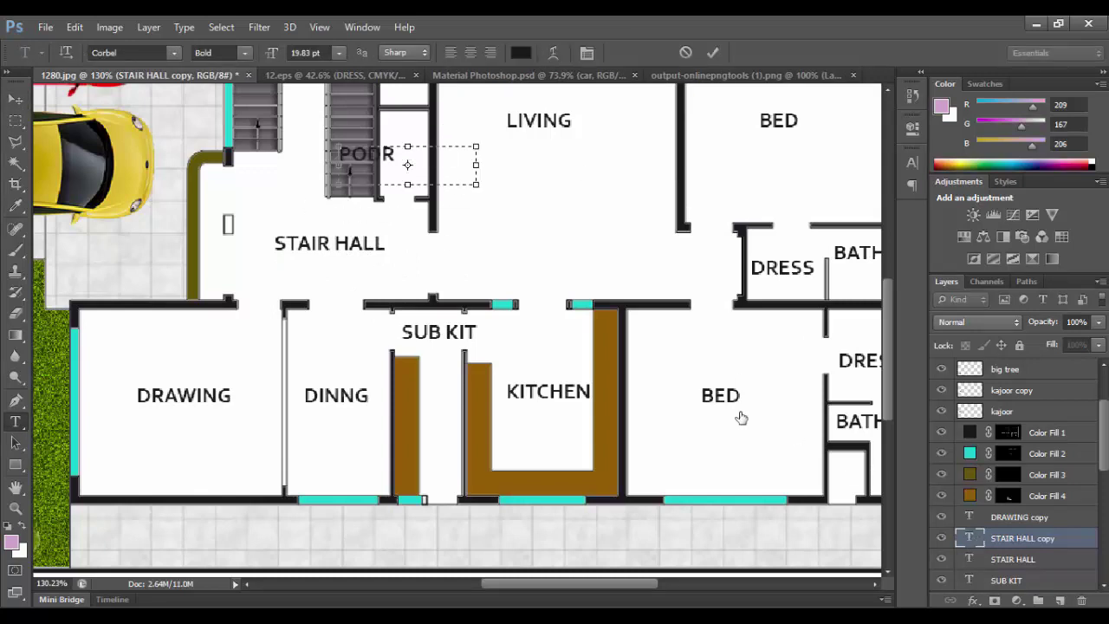
right_click(402, 164)
click(712, 52)
key(v)
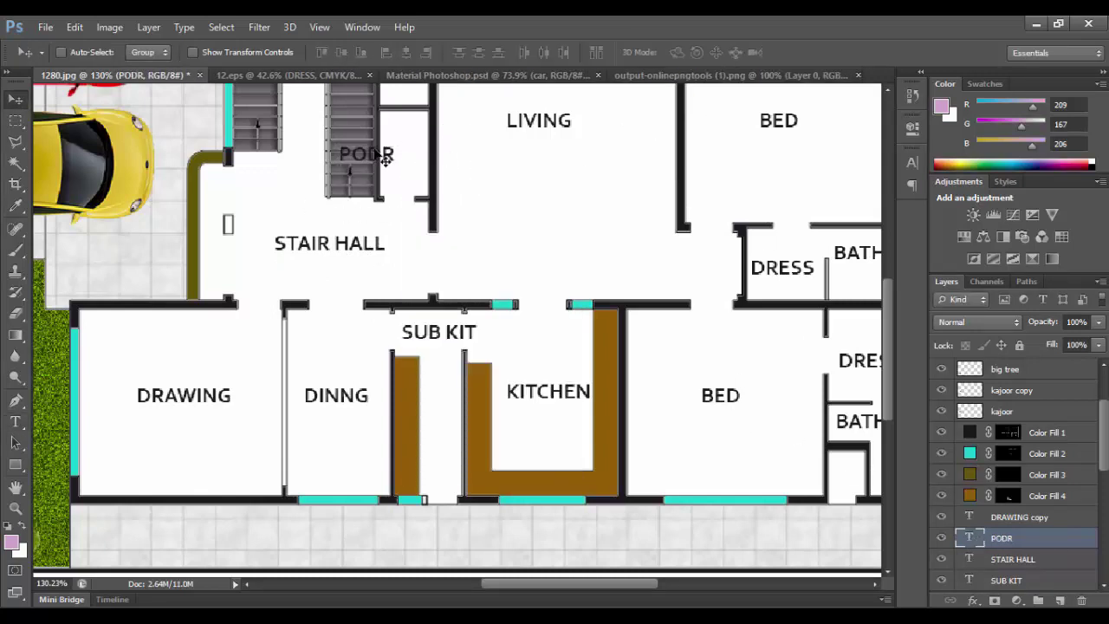
Step: Rotate PODR 90° clockwise and move it into the narrow room beside the stairs
key(ctrl+t)
right_click(430, 170)
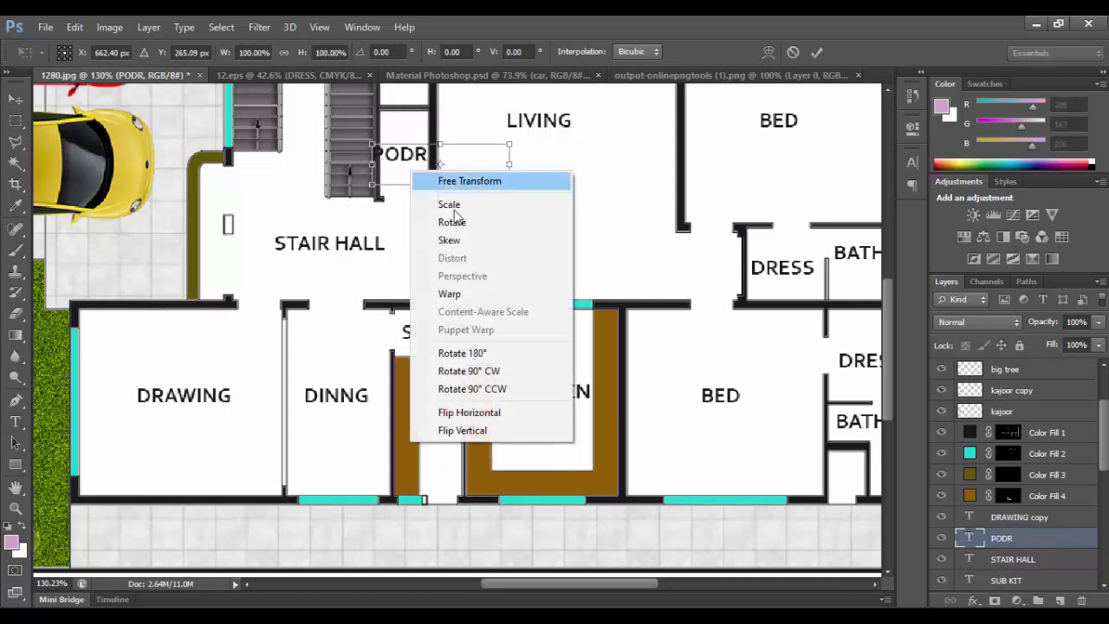
click(472, 371)
click(817, 52)
drag(446, 130, 401, 184)
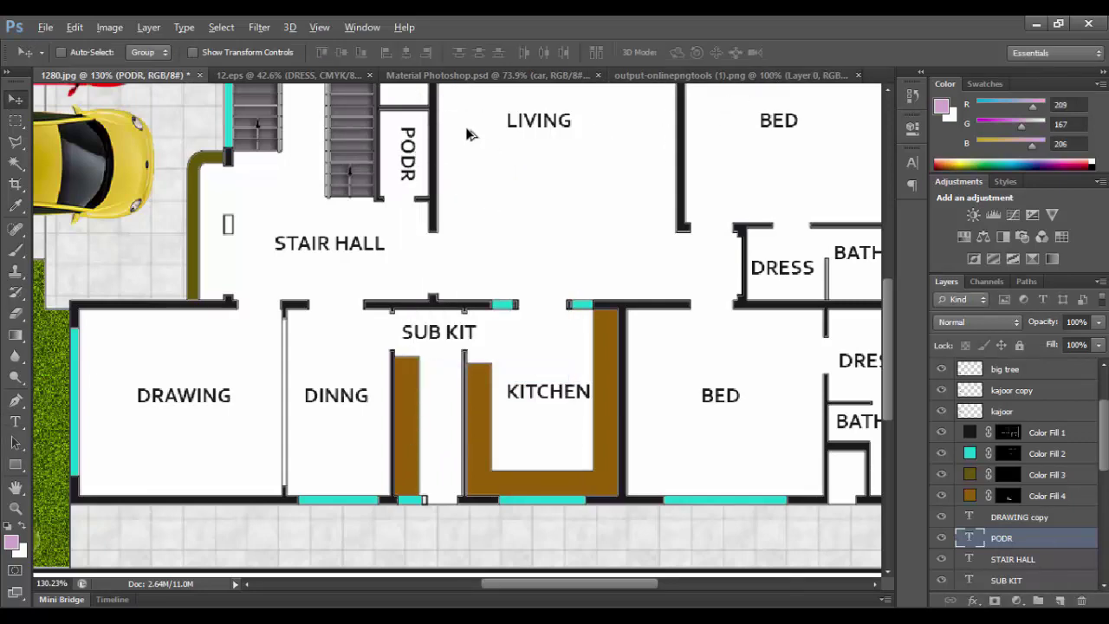
scroll(446, 149, down, 3)
scroll(447, 149, up, 3)
scroll(446, 149, up, 4)
Step: Duplicate PODR, retype the copy as LAUNDRY, and place it above PODR
key(ctrl+j)
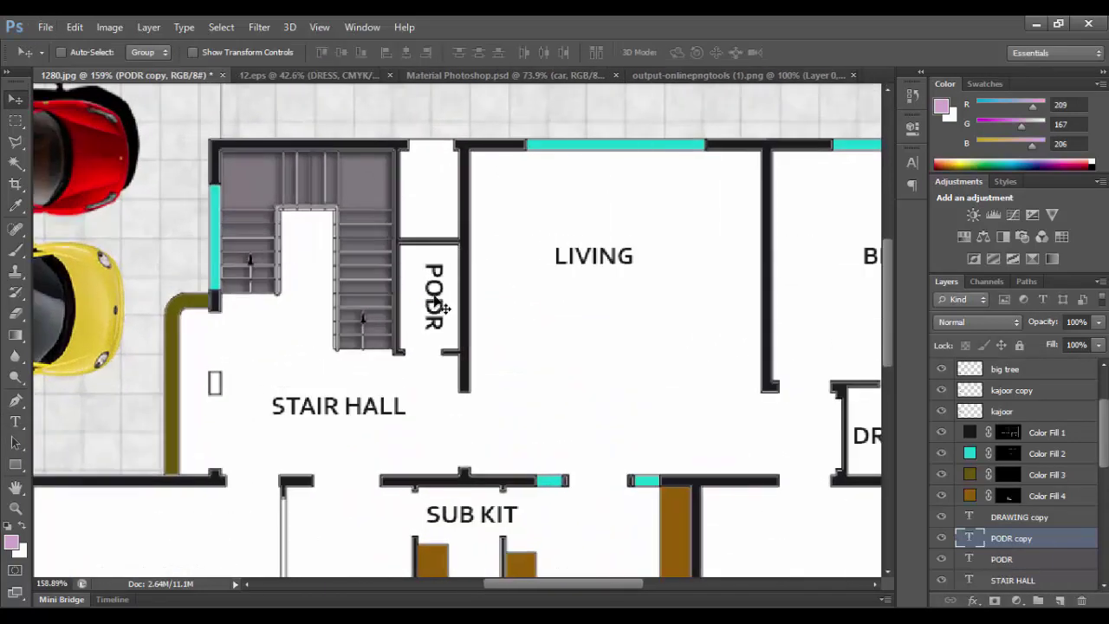
drag(457, 253, 458, 149)
key(t)
key(Return)
text(LAUNDRY)
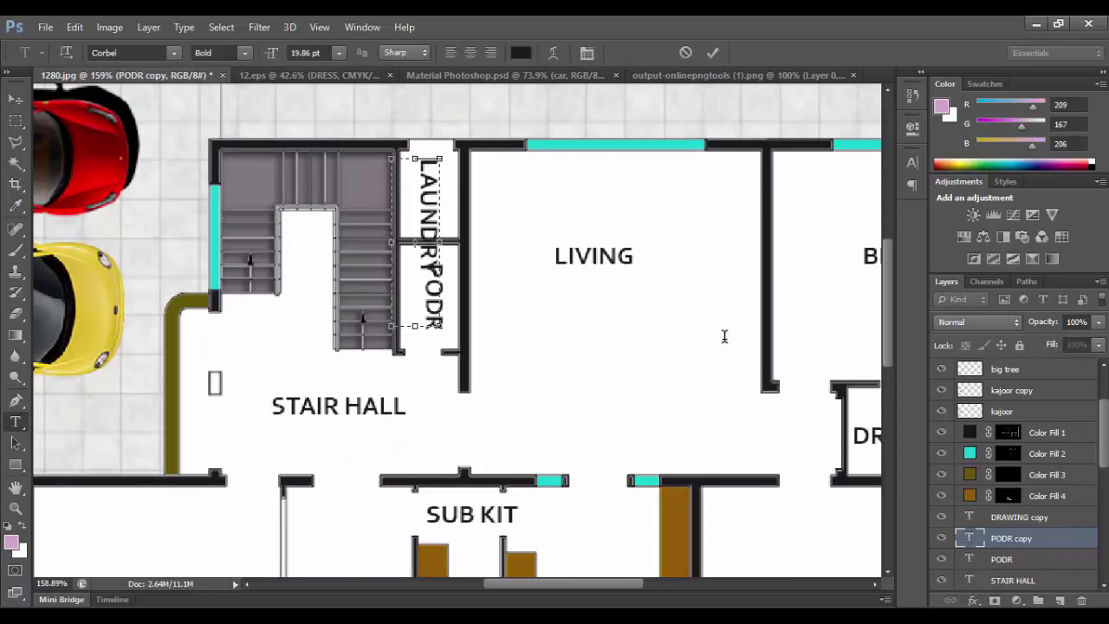
click(712, 53)
drag(446, 173, 446, 139)
scroll(501, 260, down, 1)
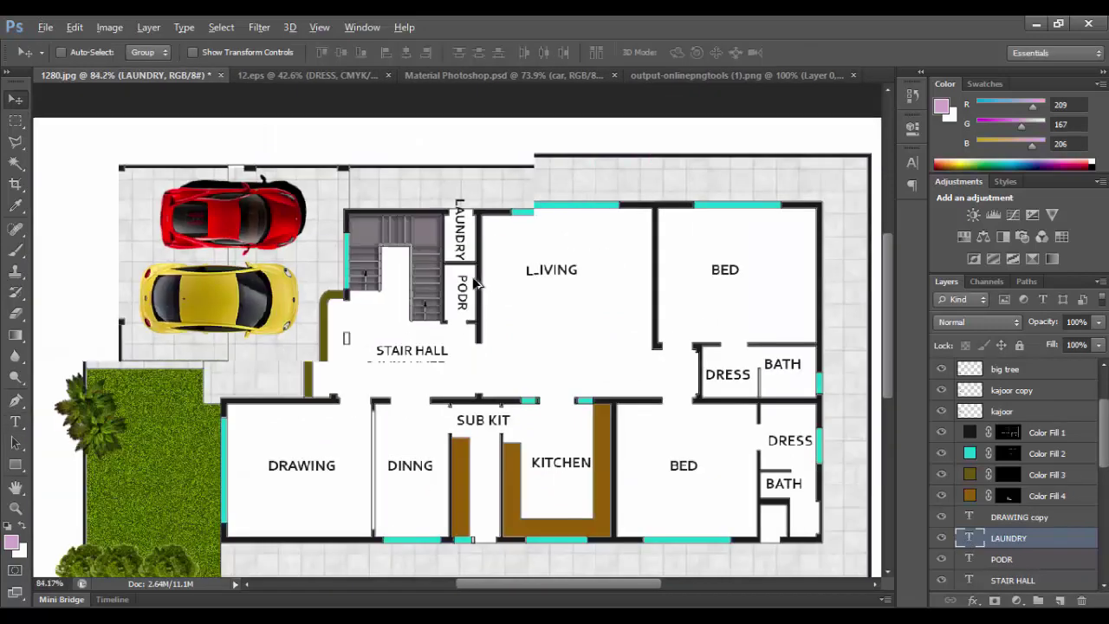
scroll(498, 262, down, 1)
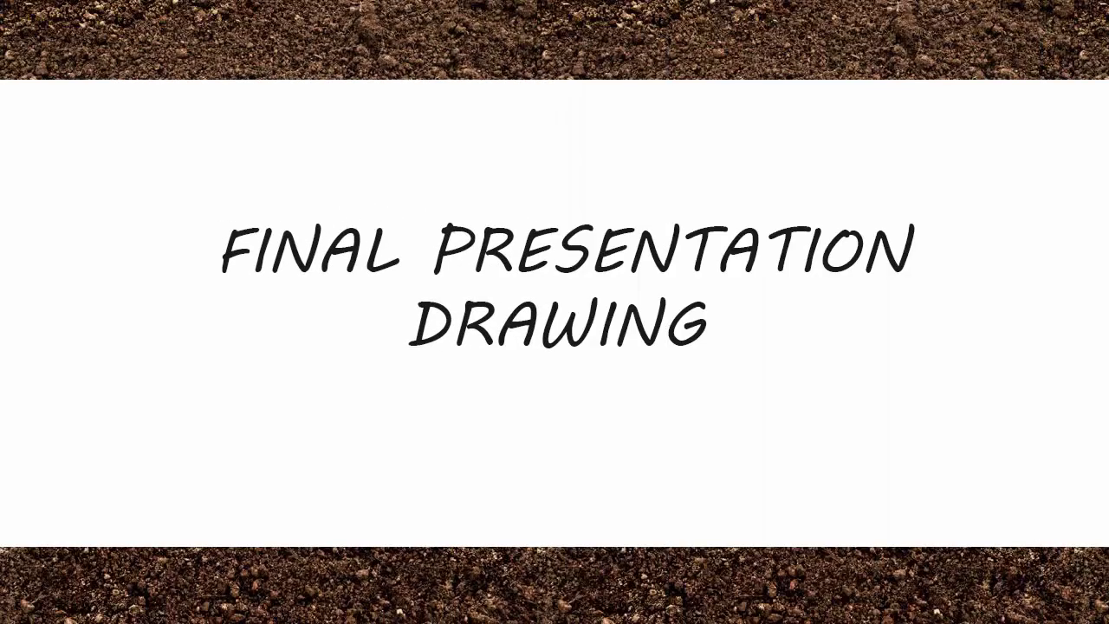